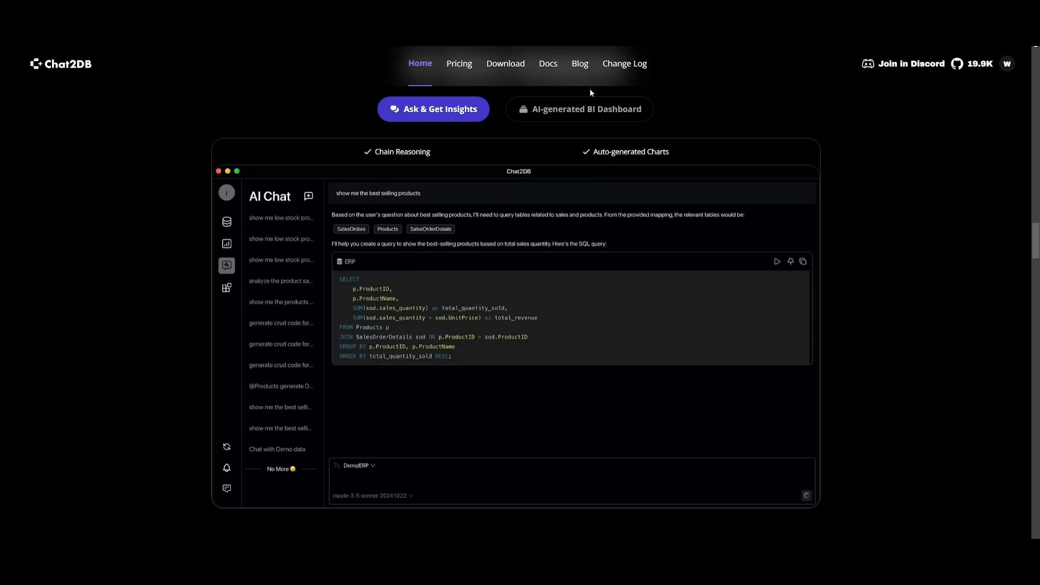
- Open the Chat2DB download page and view the Mac and Linux download options
left_click(573, 115)
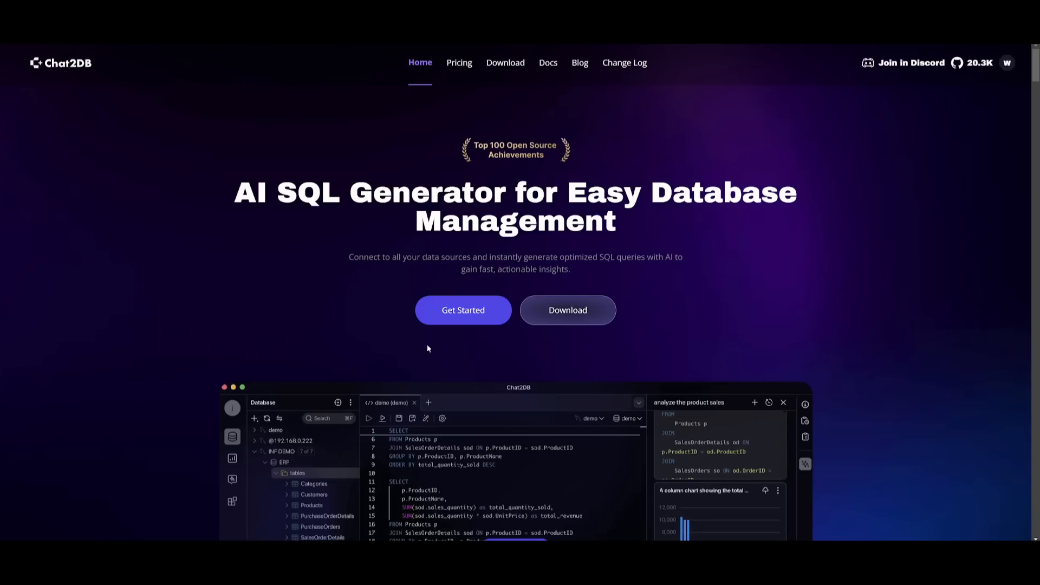
left_click(574, 311)
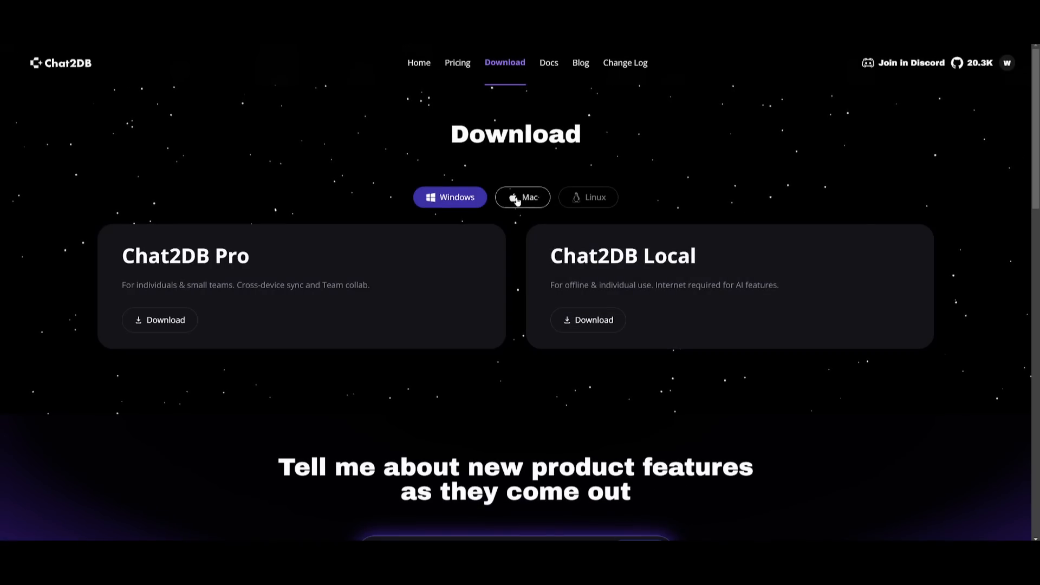
left_click(517, 200)
left_click(591, 197)
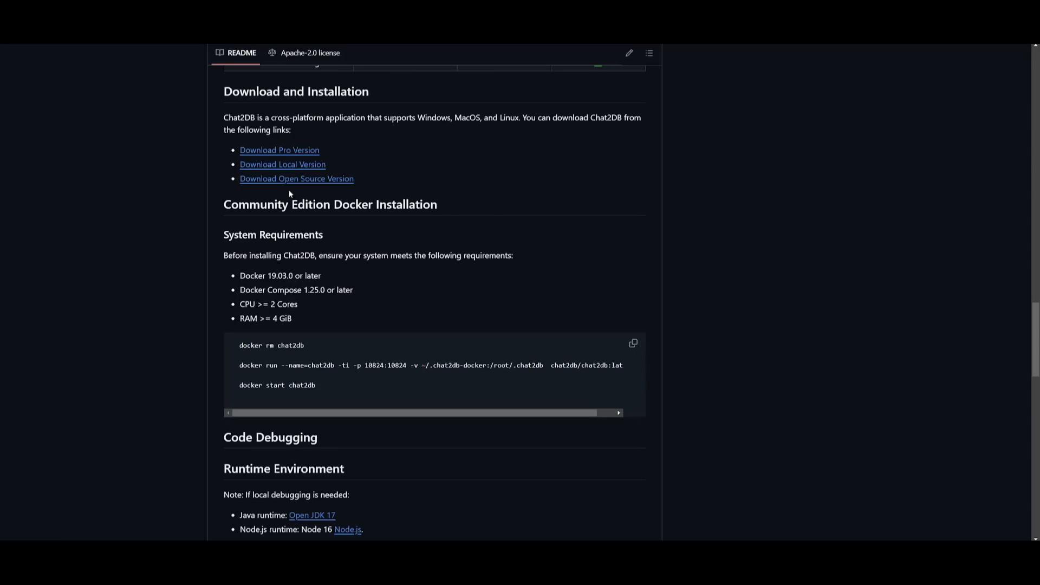
- Examine the Docker installation, runtime environment and code debugging instructions in the Chat2DB GitHub README
scroll(250, 228, "down", 2)
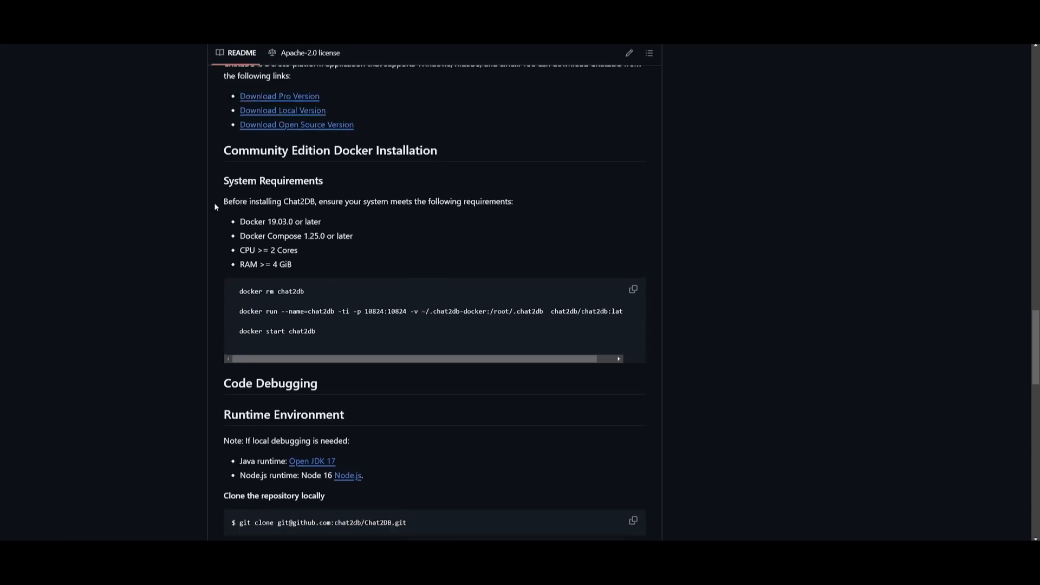
scroll(250, 228, "down", 3)
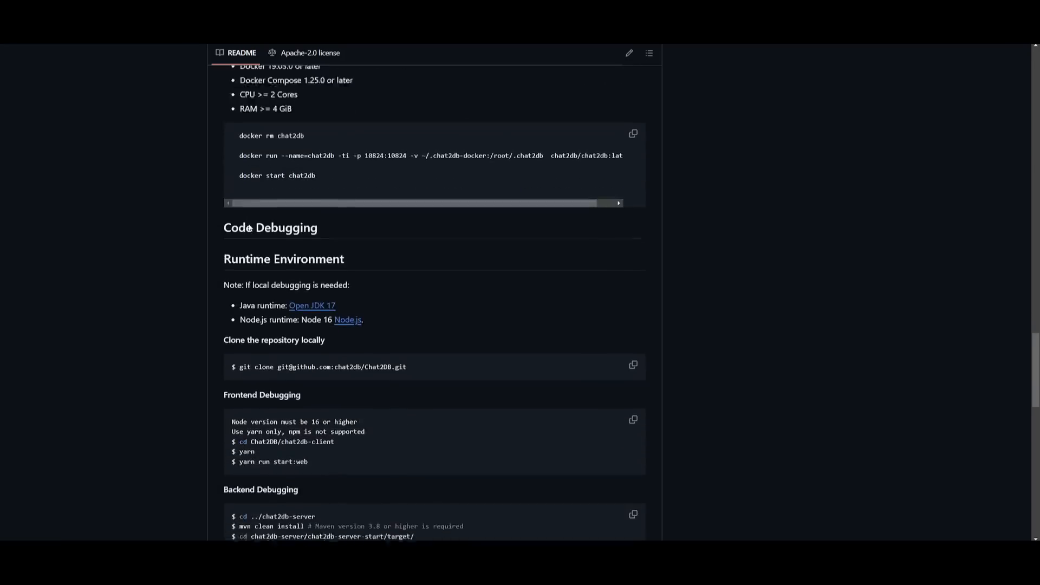
scroll(250, 217, "down", 1)
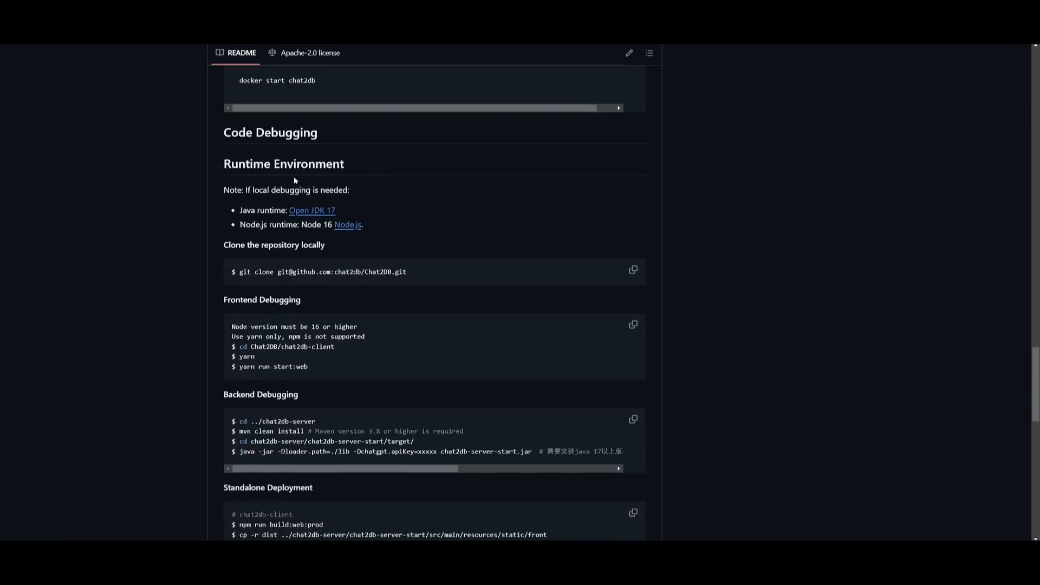
scroll(198, 230, "down", 1)
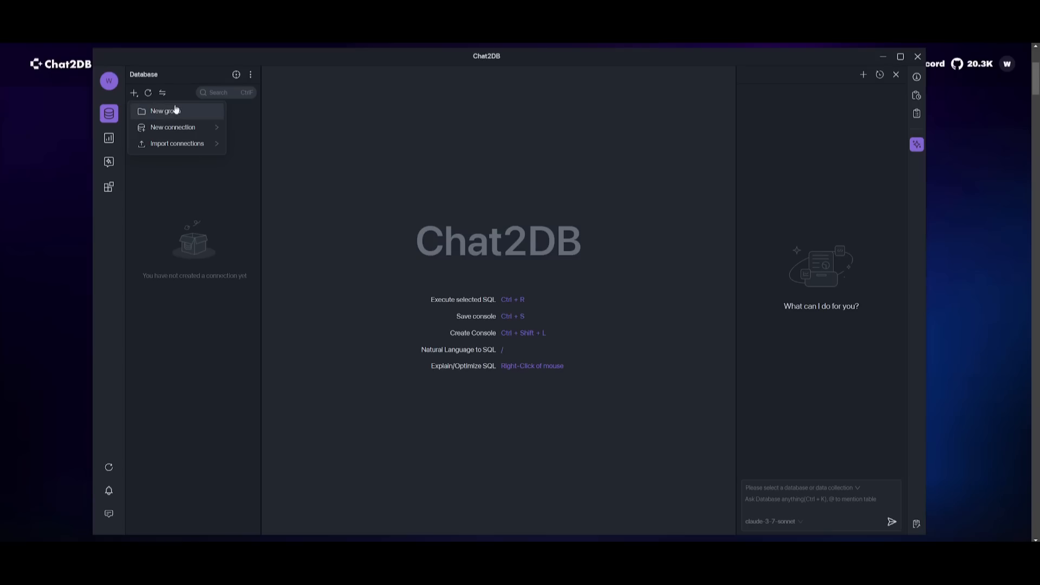
- Examine the database types supported for new connections and the options for importing connections in Chat2DB
mouse_move(192, 132)
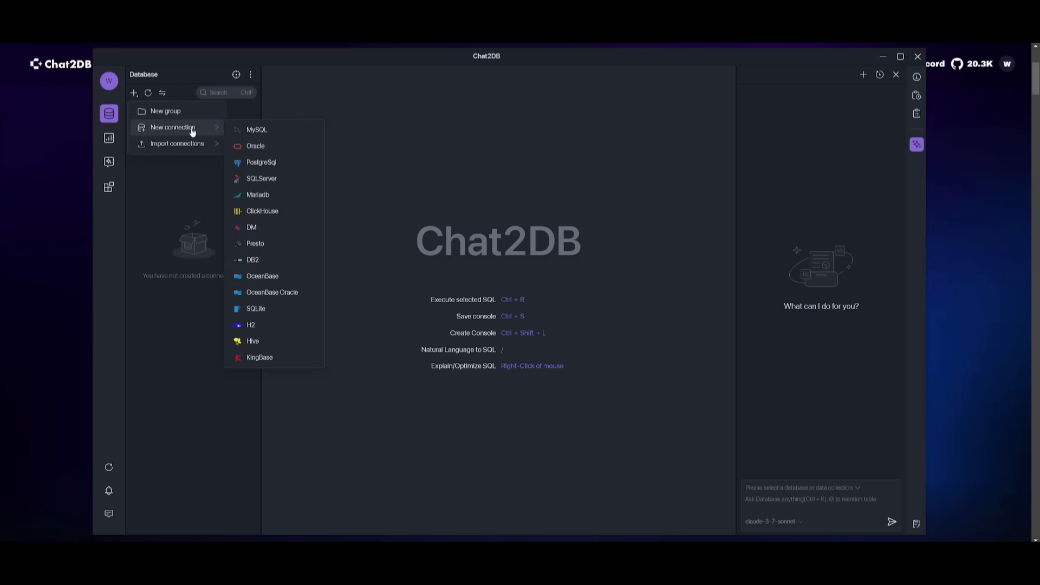
mouse_move(180, 152)
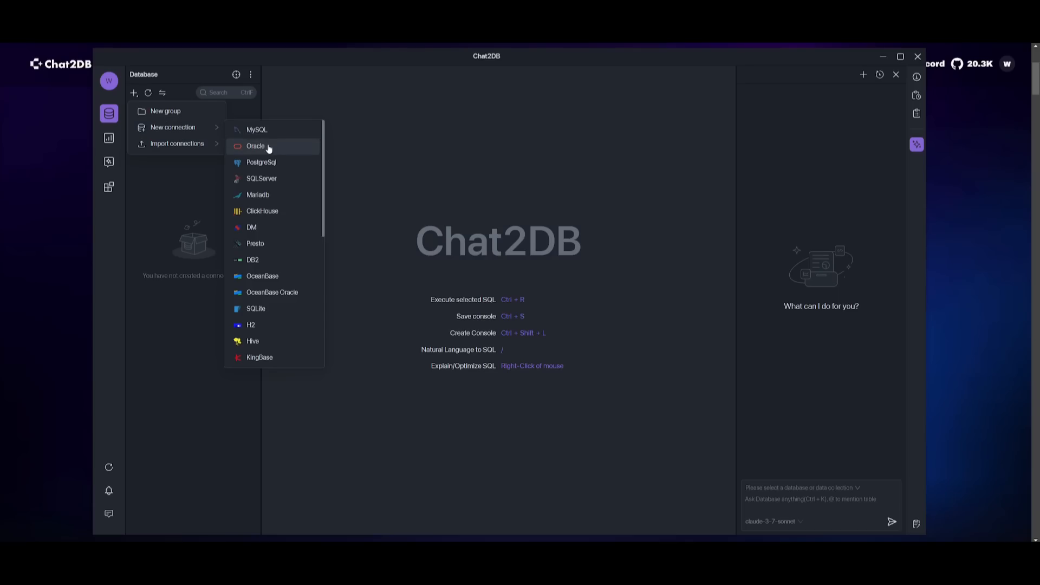
scroll(267, 144, "down", 5)
scroll(267, 153, "down", 1)
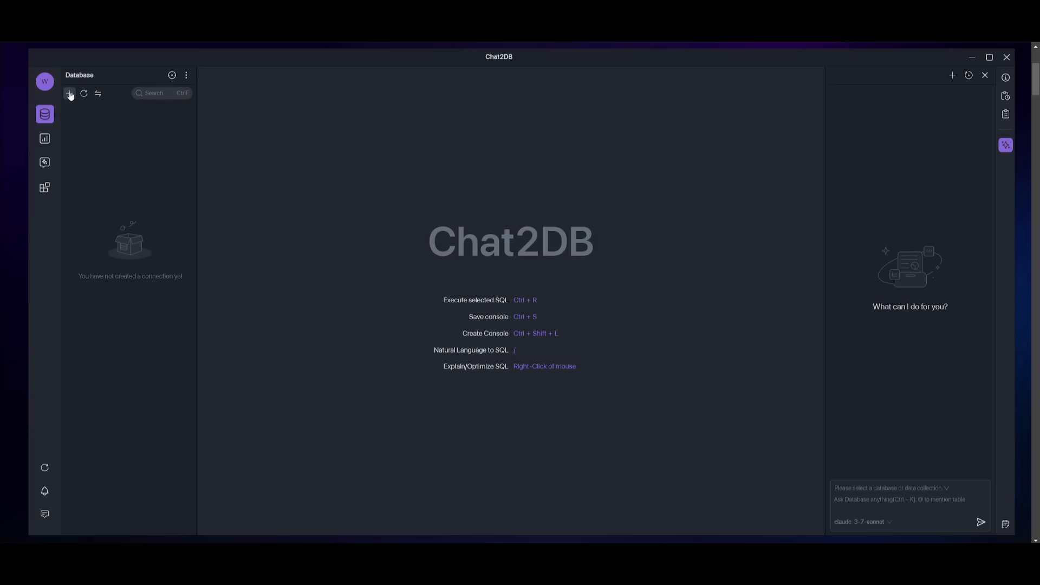
- Start a new MySQL connection
left_click(69, 93)
mouse_move(94, 129)
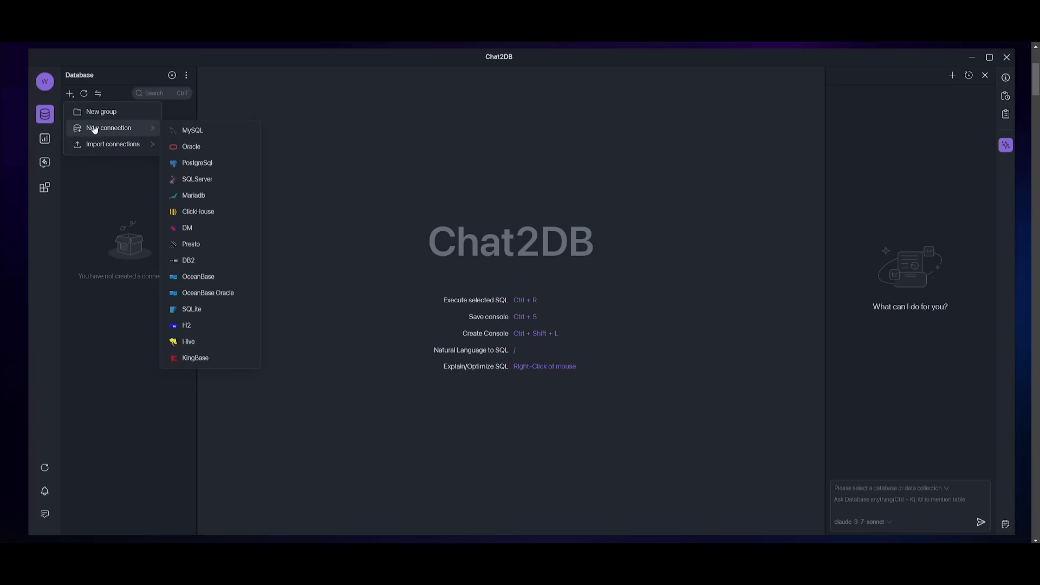
left_click(187, 130)
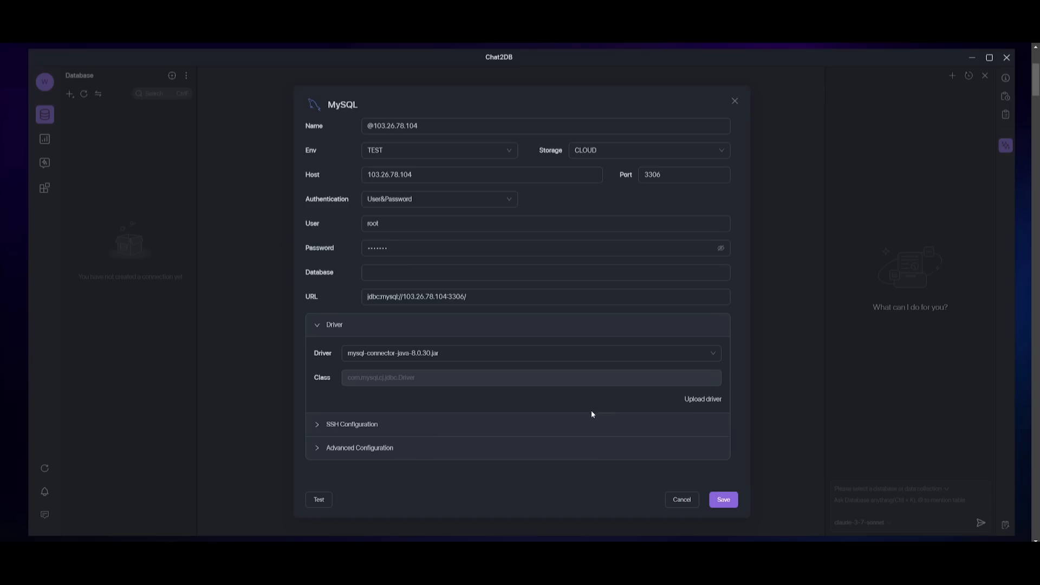
- Review the SSH and advanced configuration sections of the MySQL connection and collapse them again
left_click(371, 425)
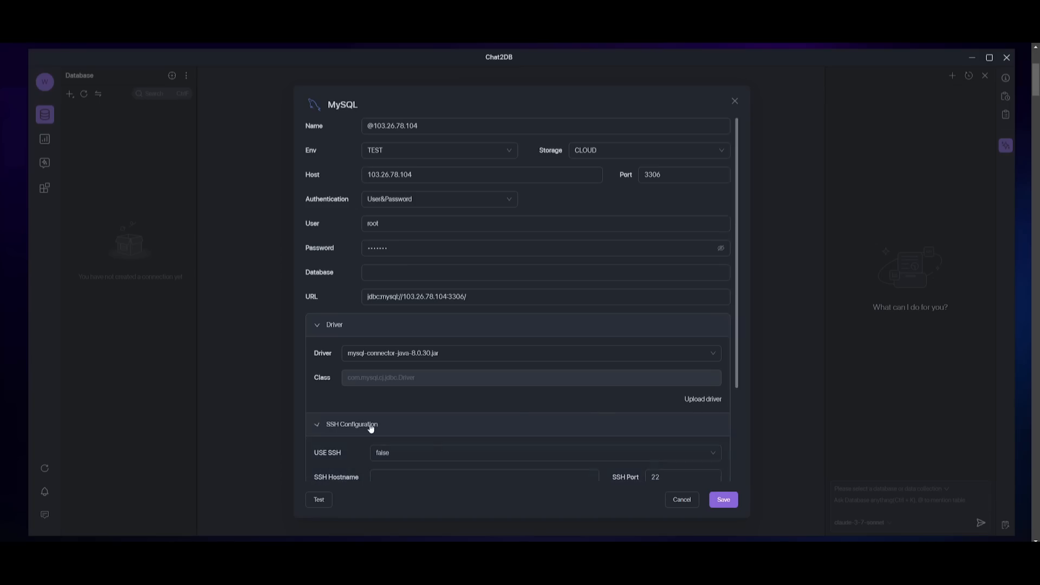
scroll(367, 426, "down", 3)
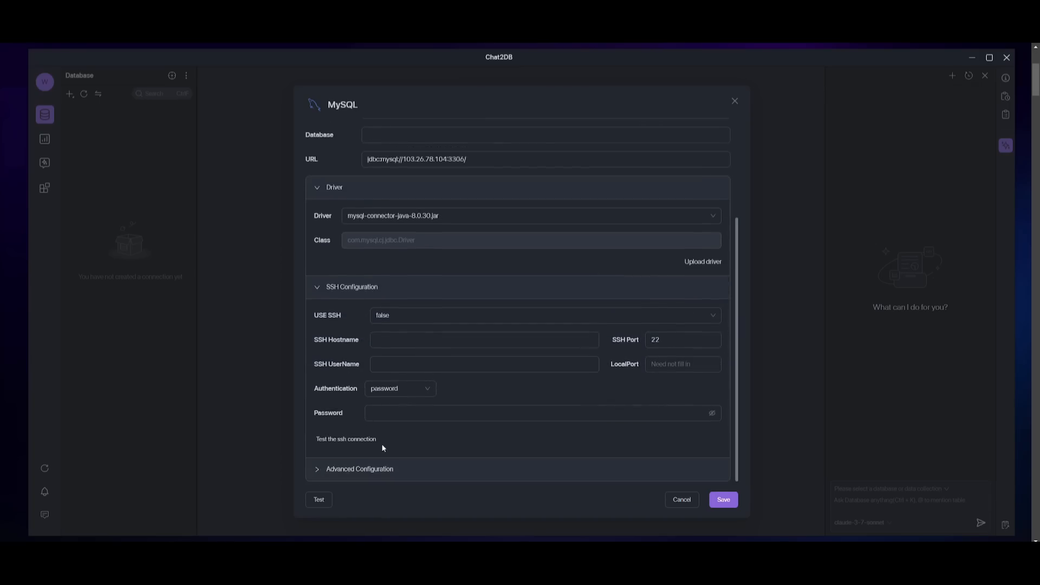
left_click(409, 466)
scroll(409, 458, "down", 2)
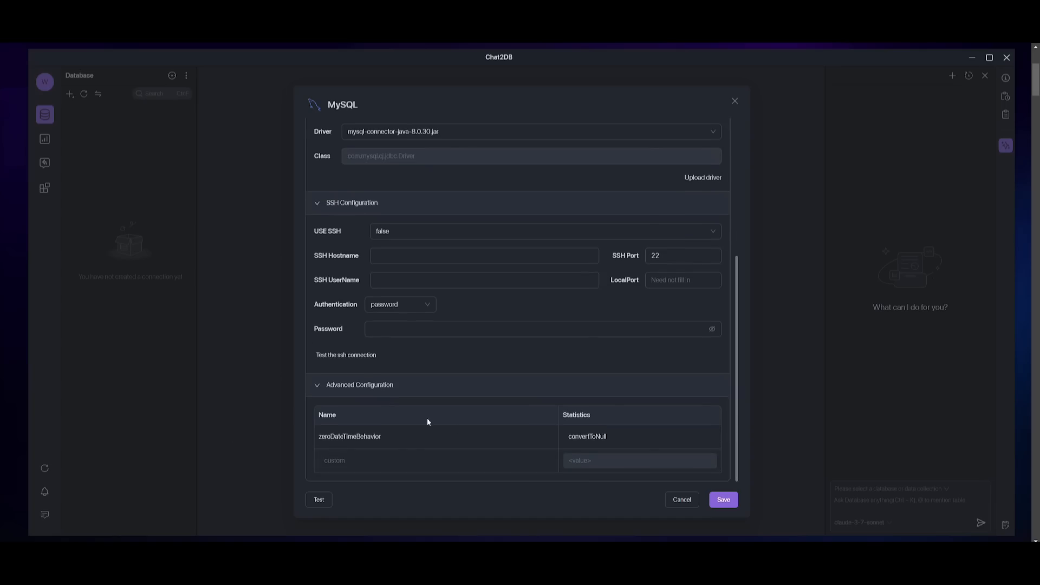
left_click(406, 394)
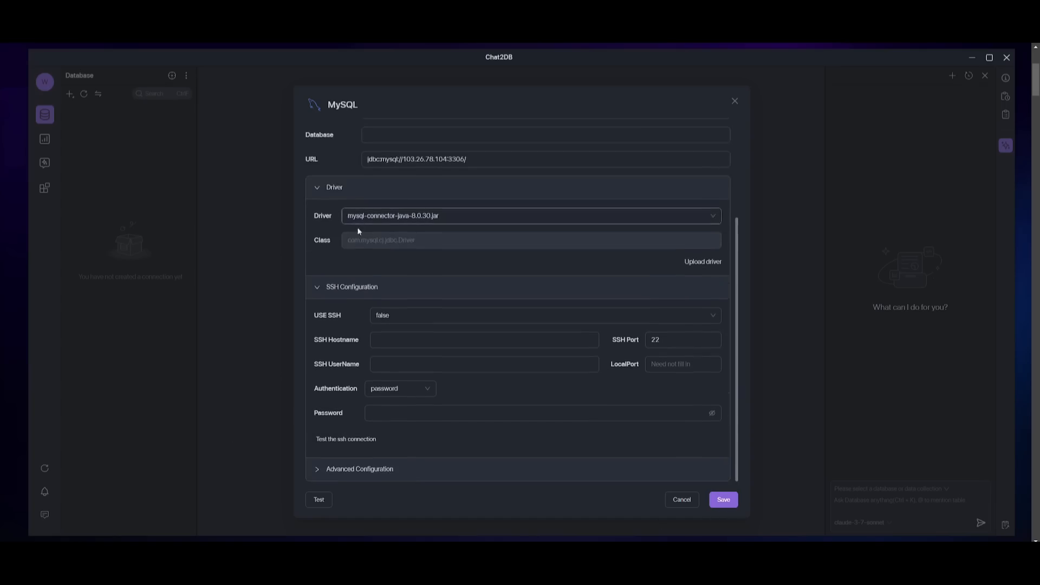
left_click(368, 288)
- Save the MySQL connection and list the tables of its ERP database
left_click(723, 499)
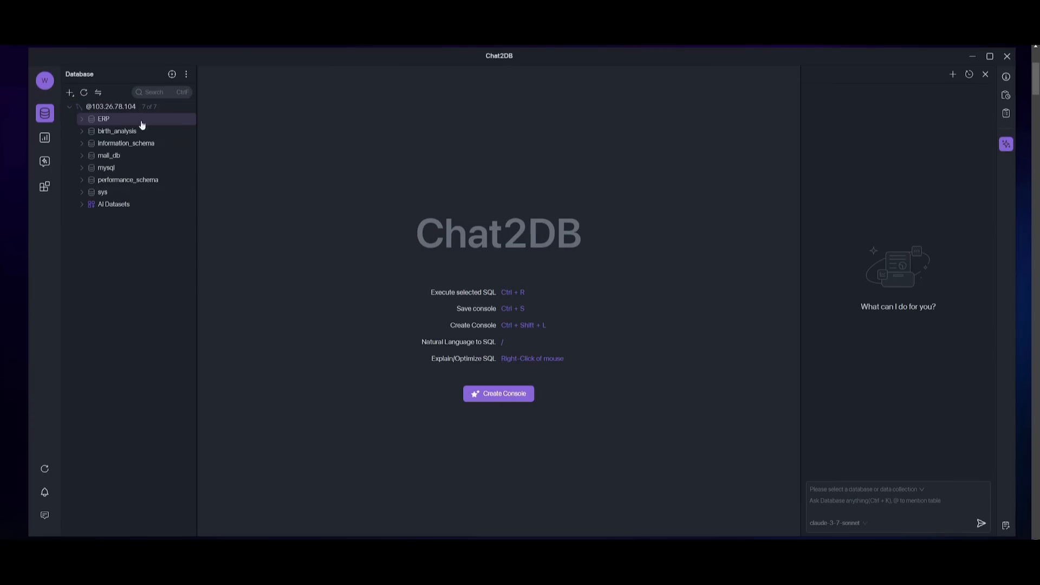
left_click(82, 120)
left_click(115, 132)
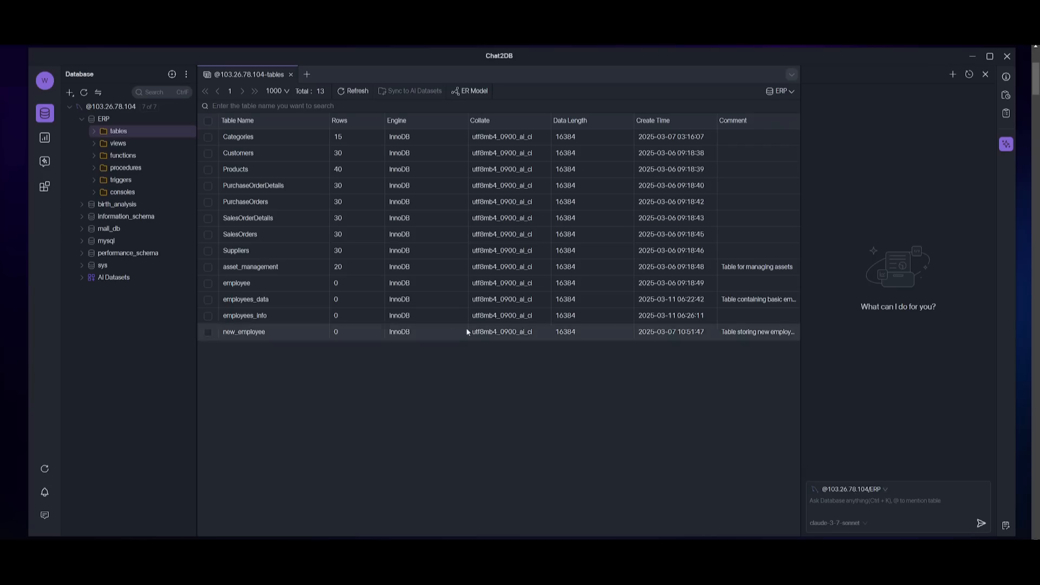
- Ask the AI assistant "what does this table talk about?" with the ERP database as data source
left_click(861, 491)
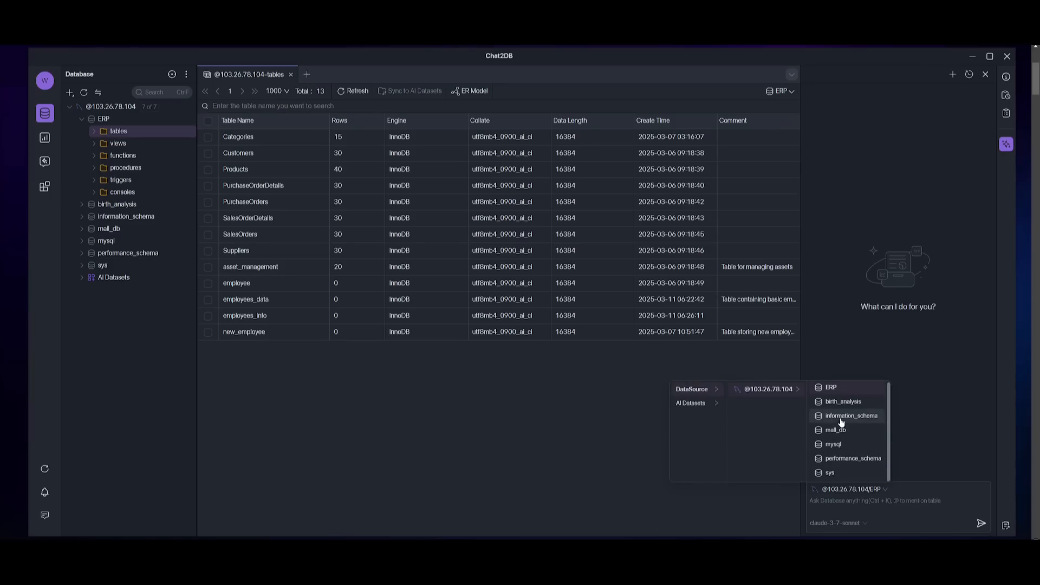
left_click(835, 502)
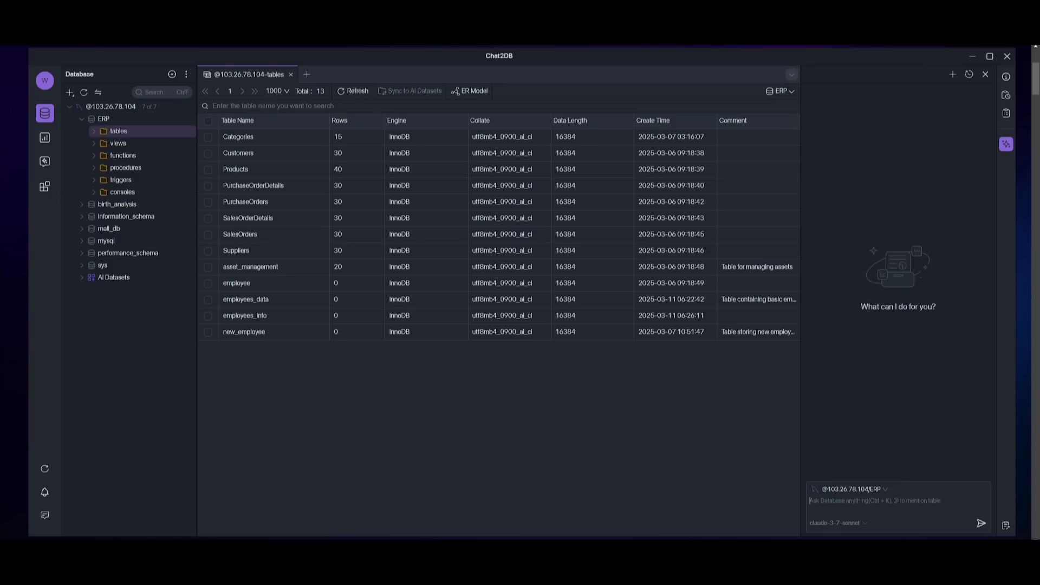
type("what do")
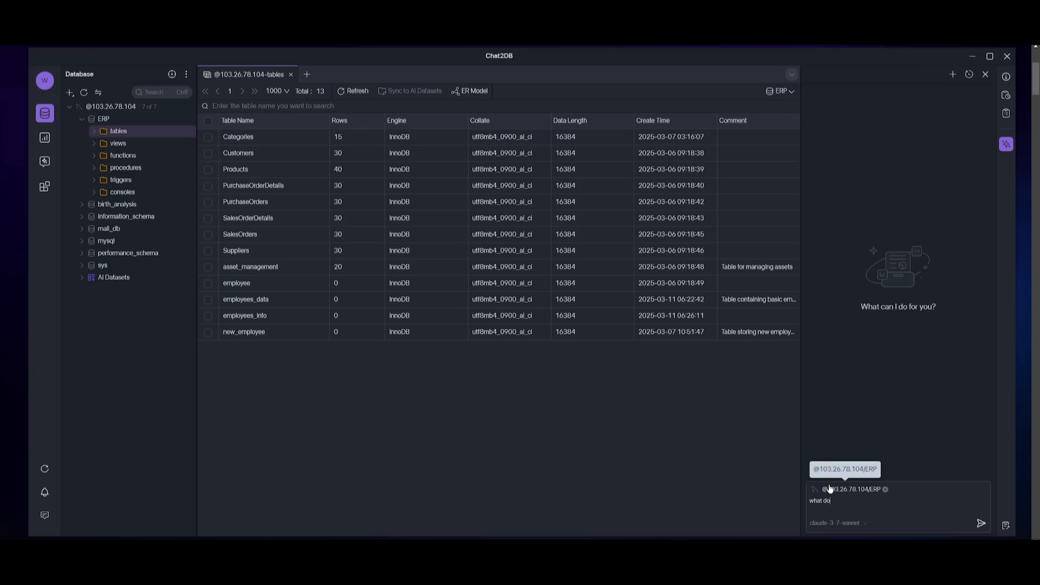
type("es this sable talk about?")
key("Return")
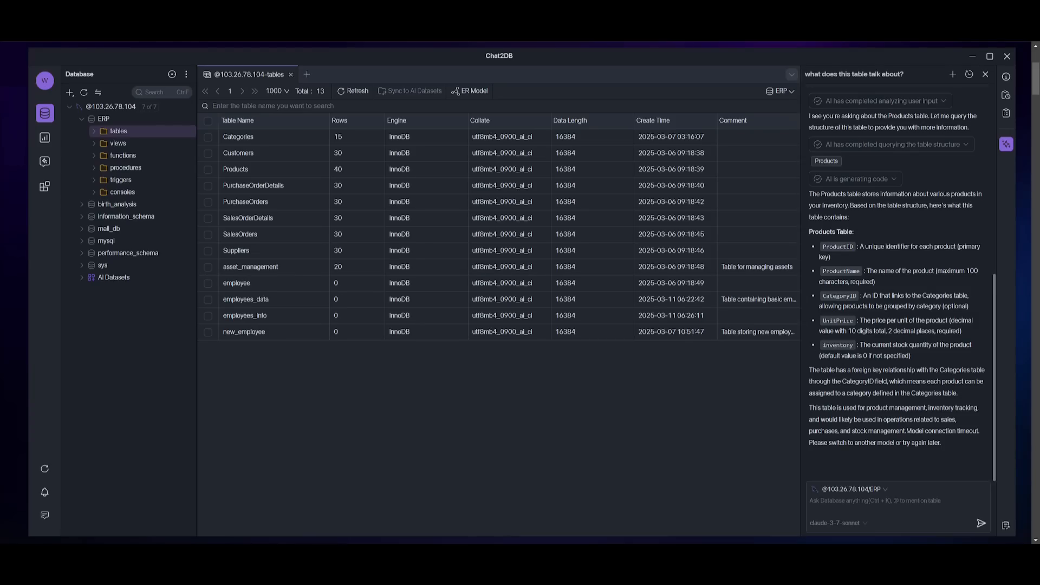
- Look through the AI models available for the chat assistant, without switching from the current one
left_click(839, 523)
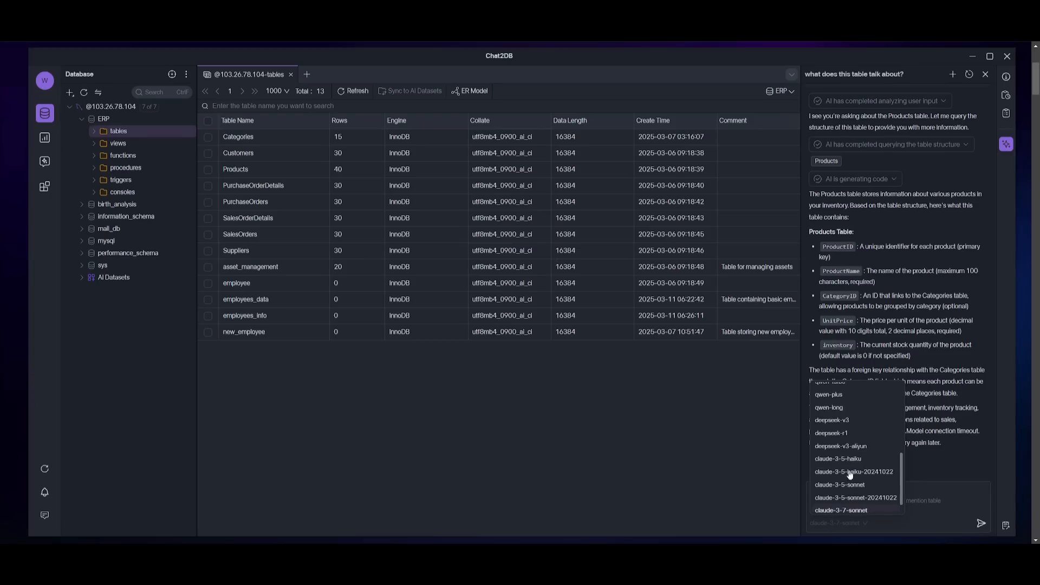
scroll(850, 475, "up", 3)
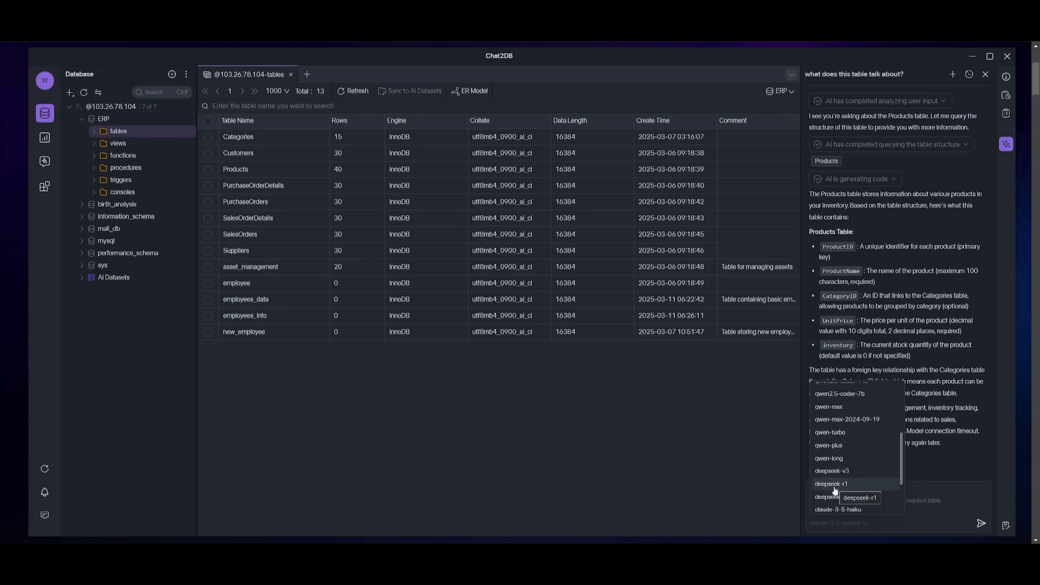
left_click(927, 441)
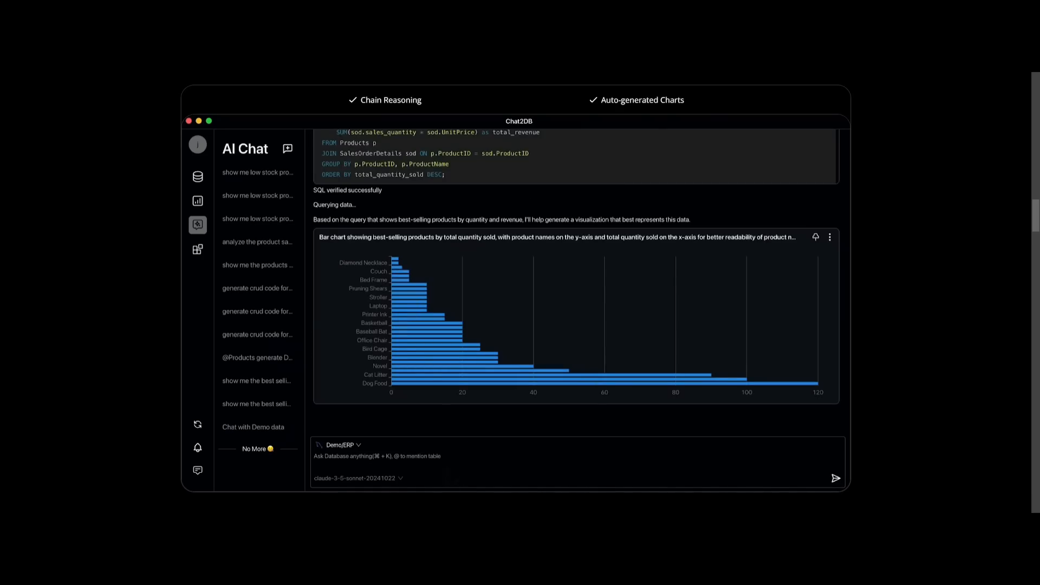
- Ask AI Chat to "show me the best selling products" using the Demo/ERP database
type("show me the best selling pro")
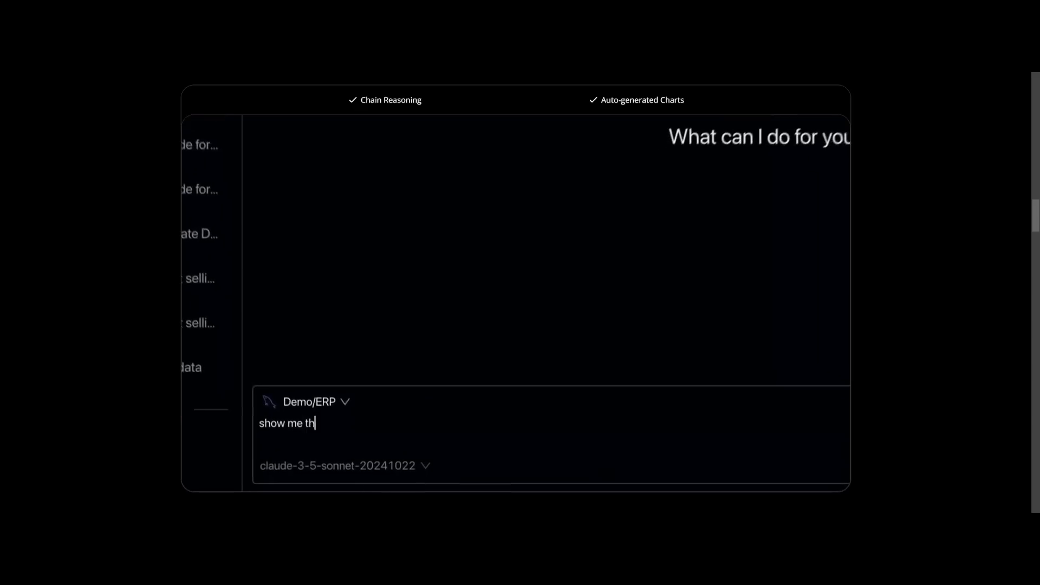
type("ducts")
key("Return")
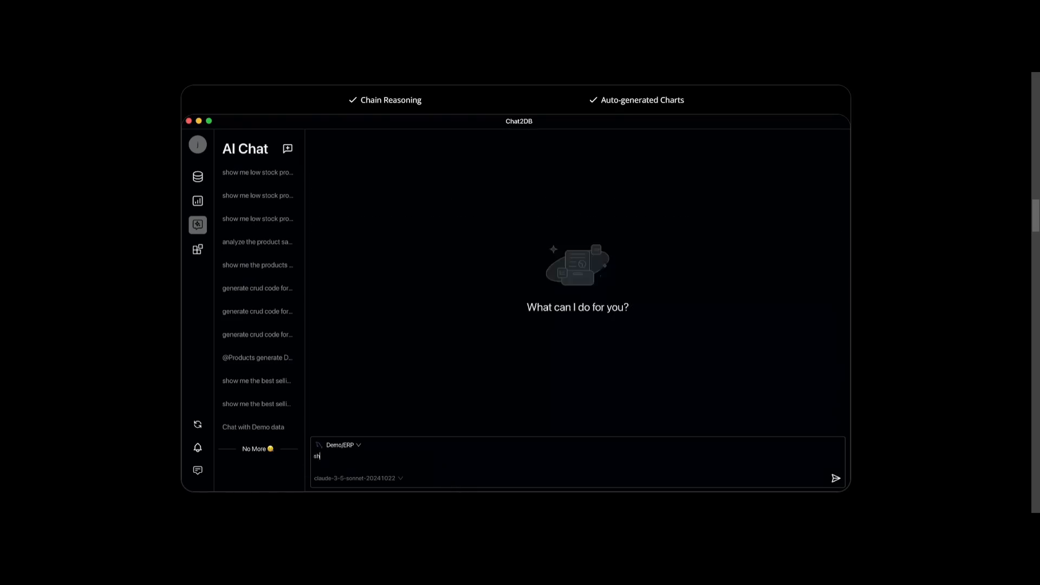
type("show me the best selling pr")
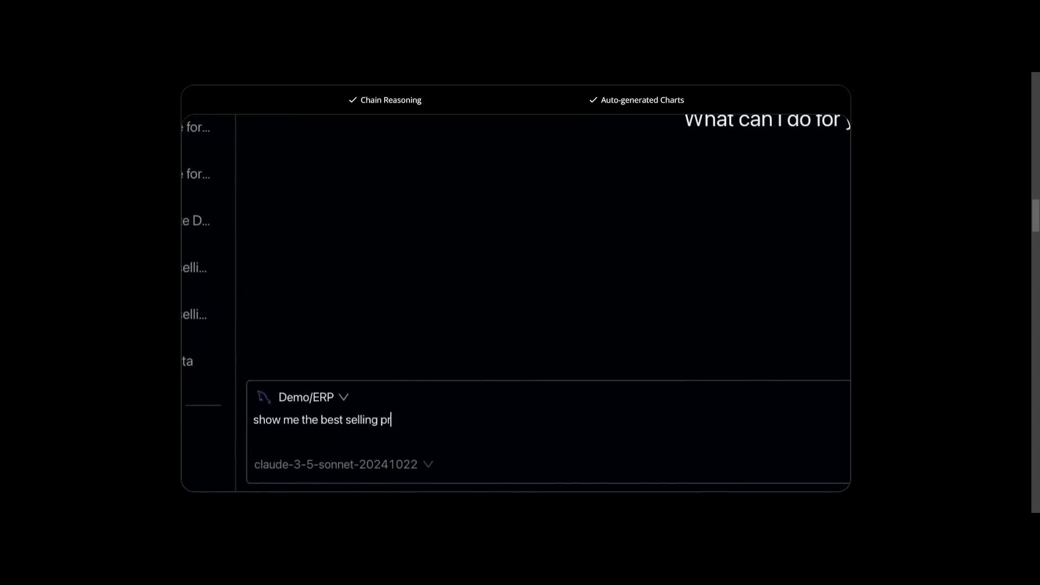
type("oducts")
key("Return")
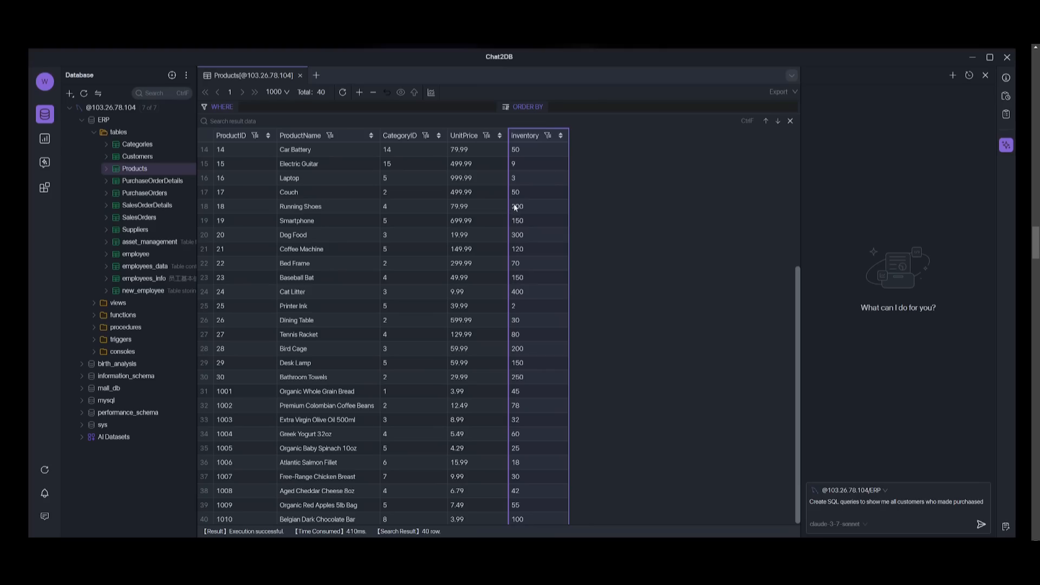
- Look over the Products table's inventory data and send the AI assistant a request to generate an SQL query retrieving products
scroll(527, 212, "down", 1)
scroll(525, 217, "up", 5)
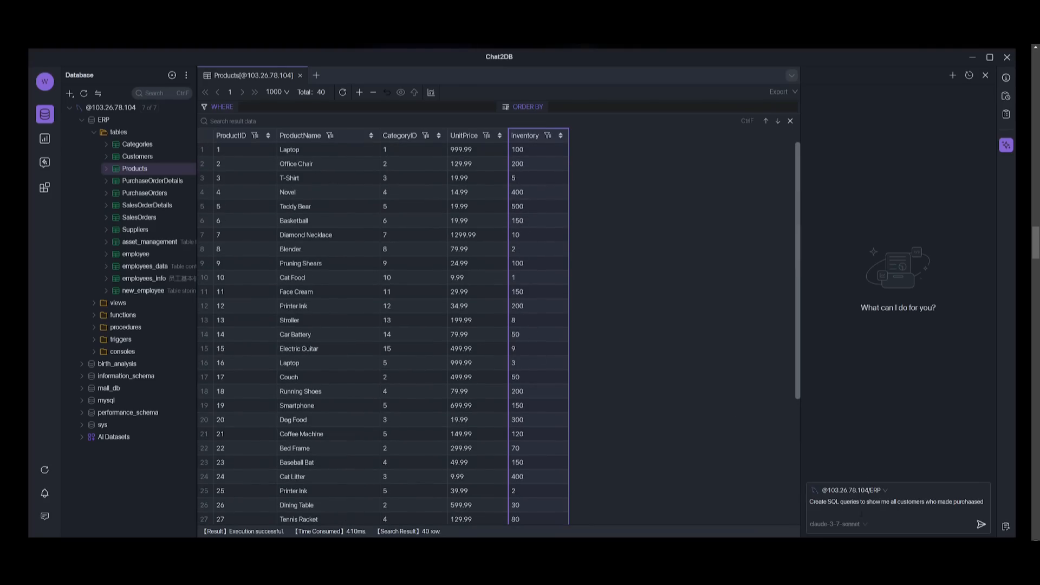
triple_click(864, 502)
type("Generate an SQL query to retrieve all products with inventory less than 10 units.")
left_click(981, 526)
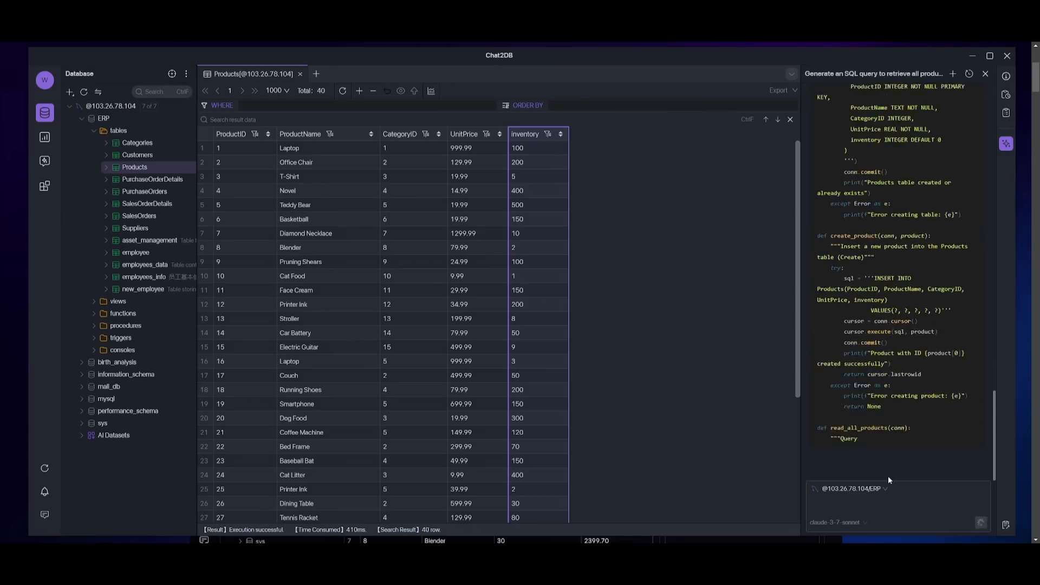
- Examine the generated Python code for CRUD operations on the Products table and its explanation
scroll(833, 173, "up", 3)
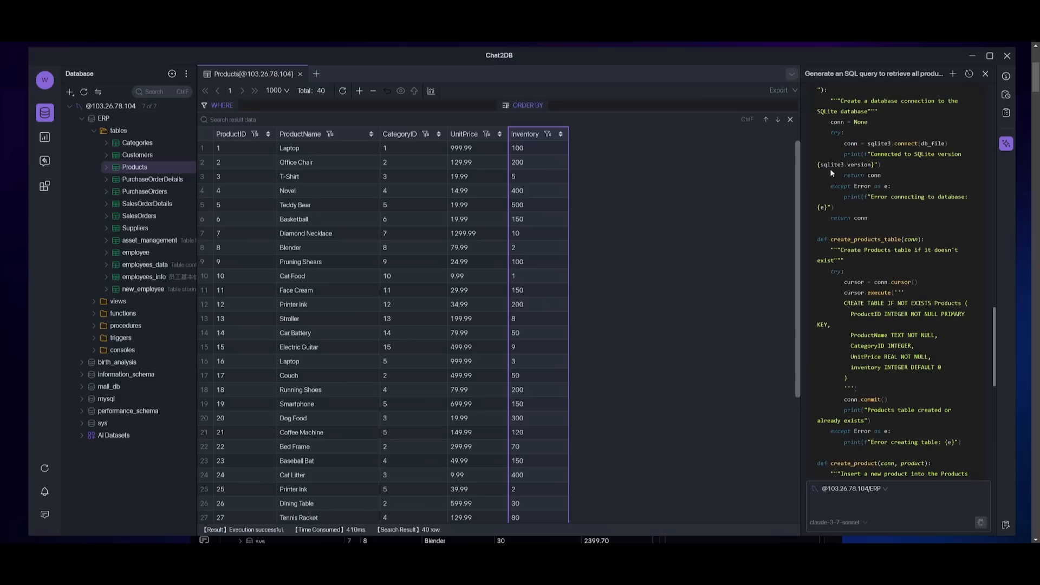
scroll(853, 170, "up", 4)
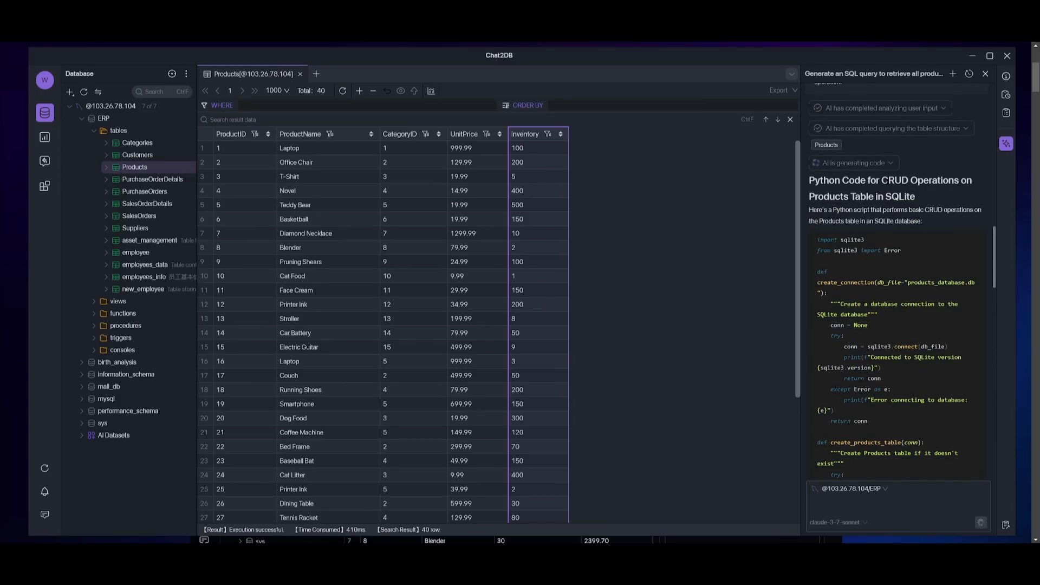
scroll(871, 180, "down", 10)
scroll(870, 180, "down", 10)
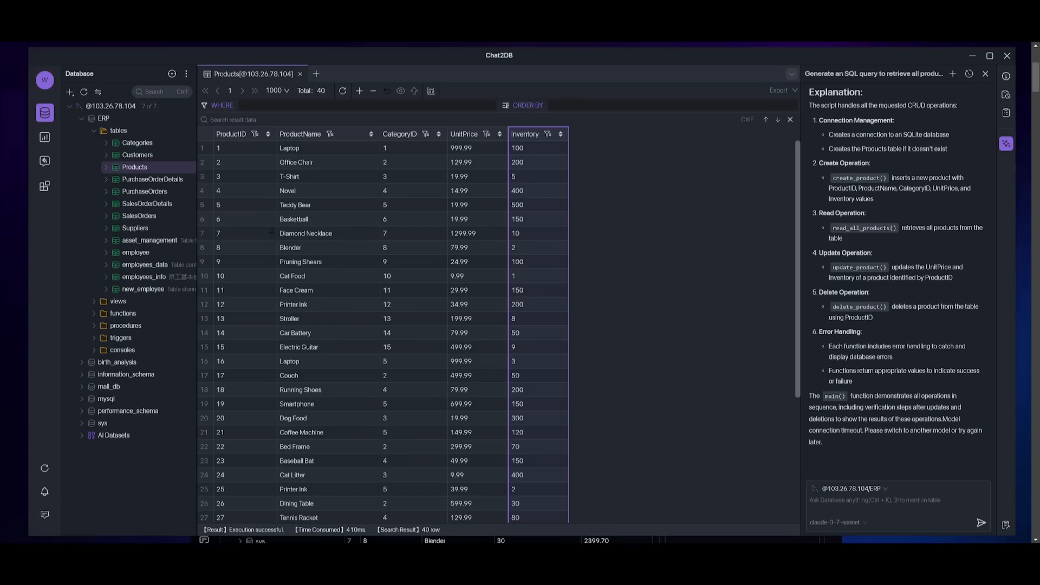
scroll(854, 297, "up", 10)
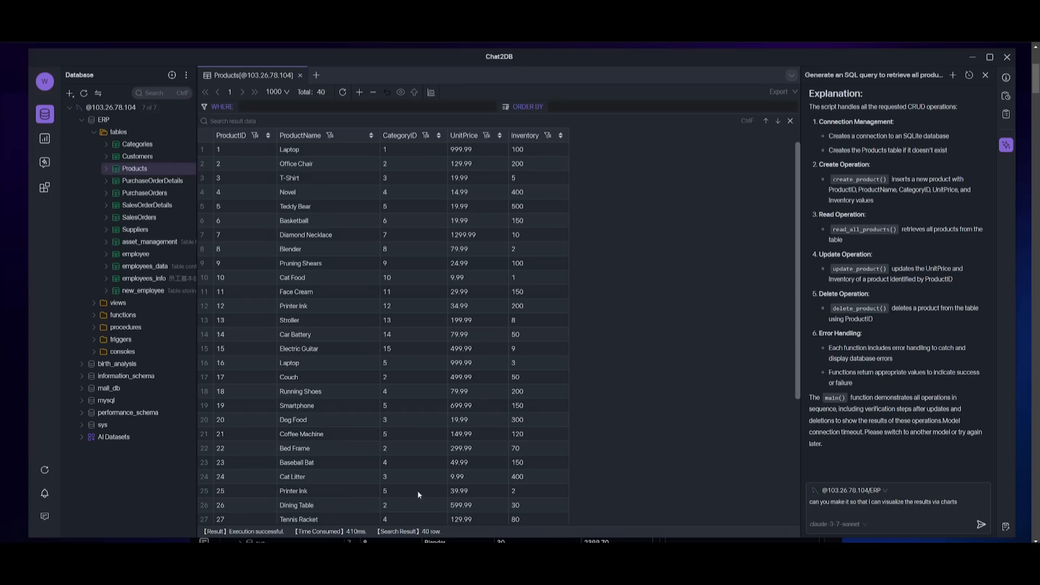
- Send the AI assistant the request "can you make it so that I can visualize the results via charts"
left_click(986, 526)
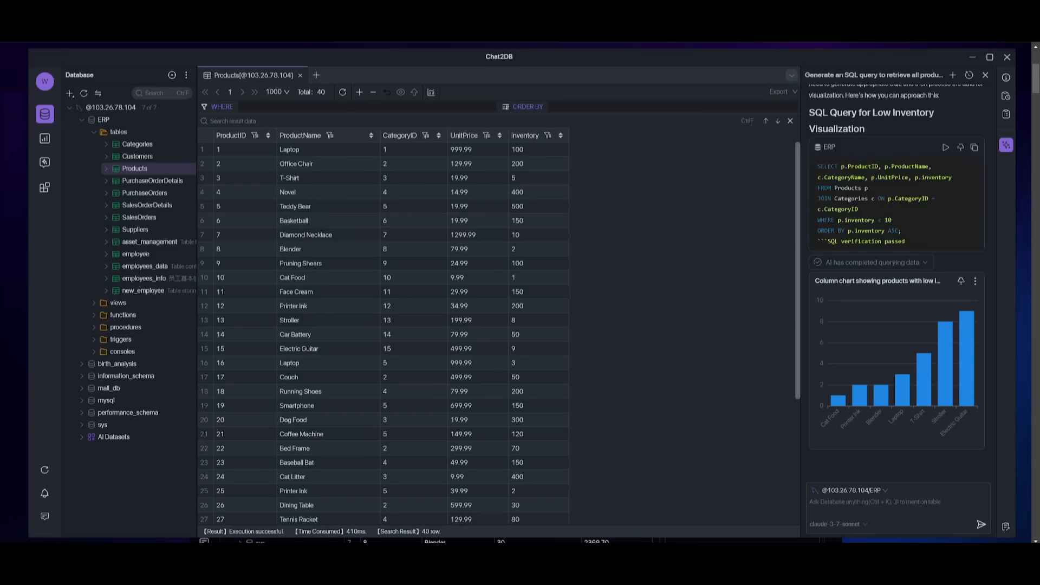
- Add a new chart of type Pie to the "best selling product" dashboard and save it
left_click(44, 139)
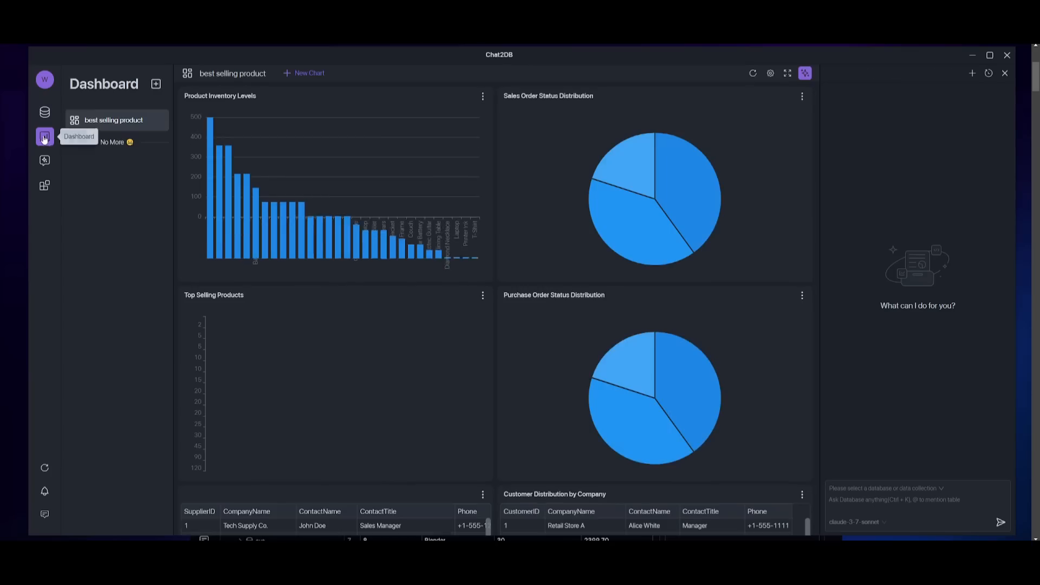
left_click(296, 74)
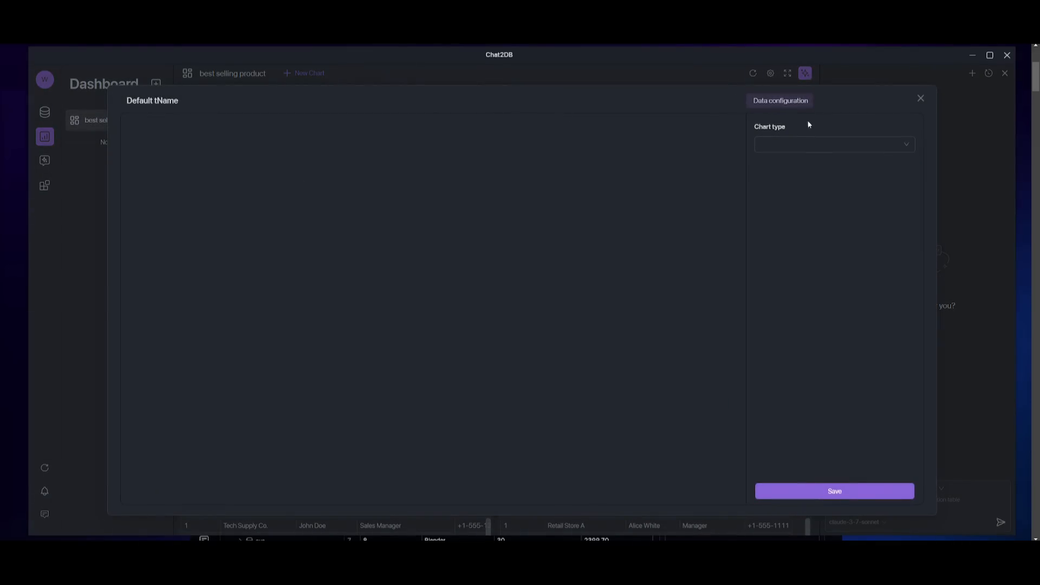
left_click(807, 142)
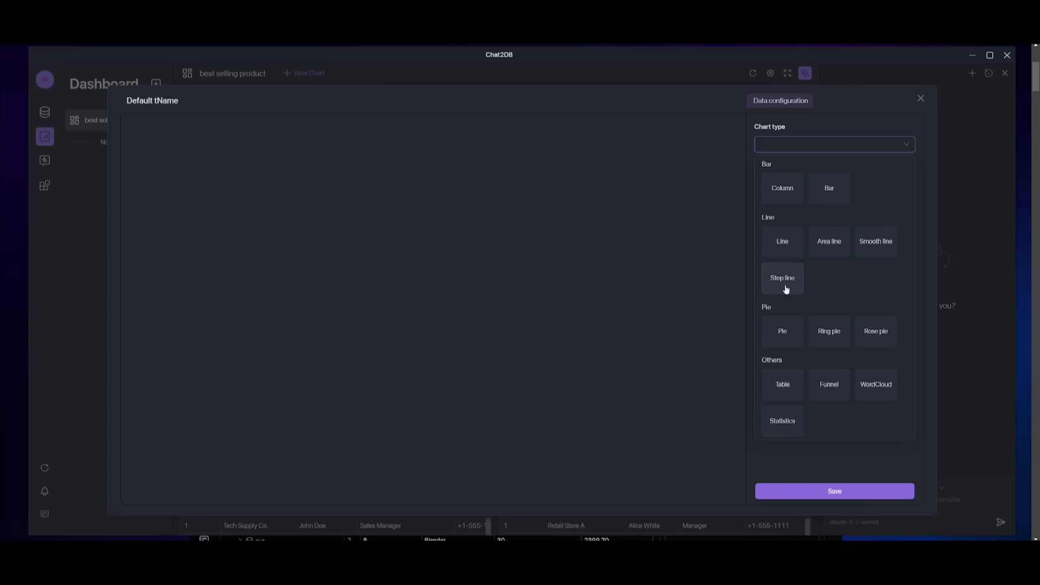
left_click(788, 341)
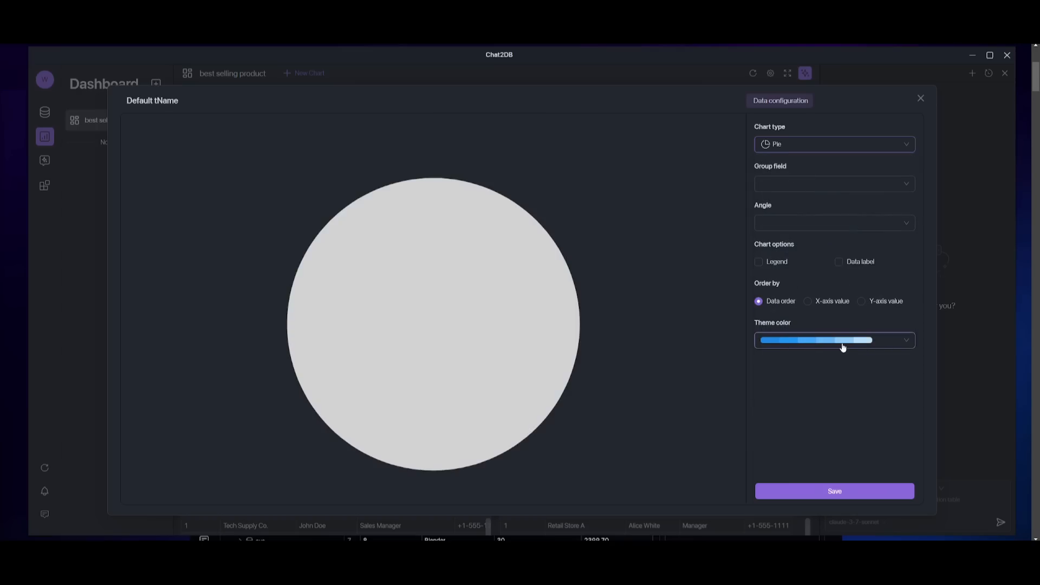
left_click(847, 491)
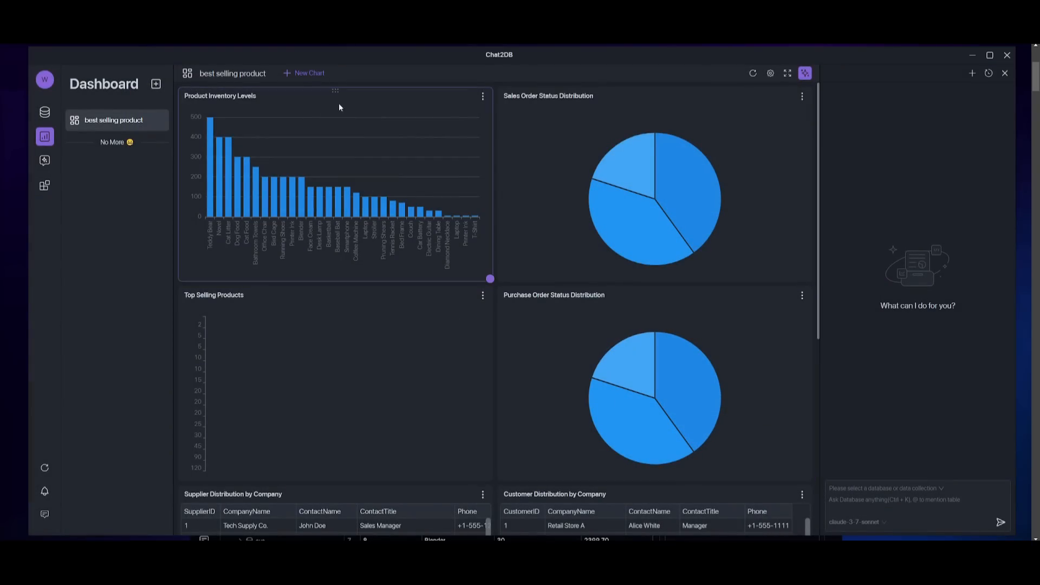
- Create an ERP query console and send its inline AI the prompt "generate sytax tree for different data types"
left_click(46, 112)
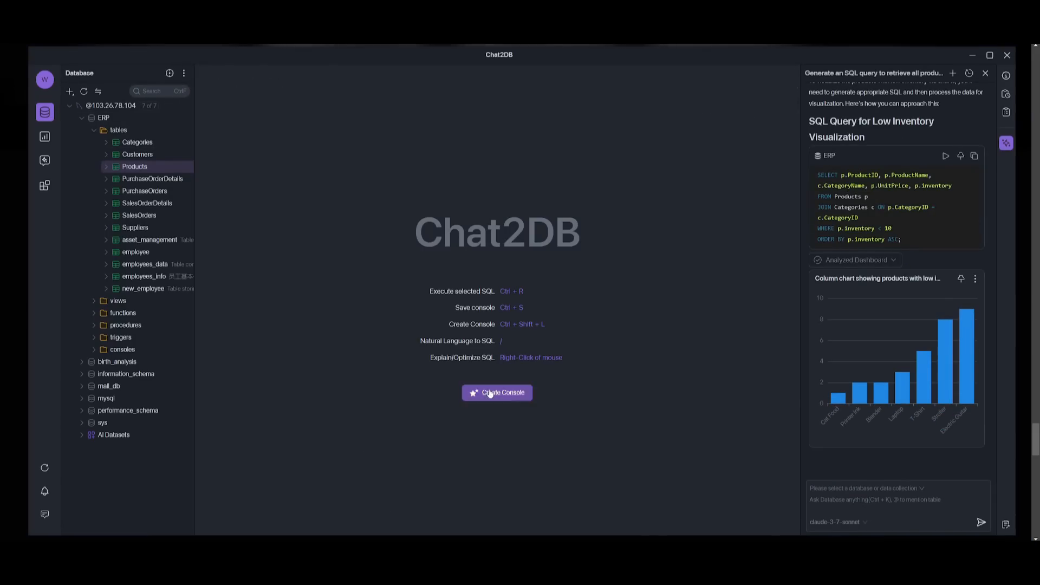
left_click(489, 394)
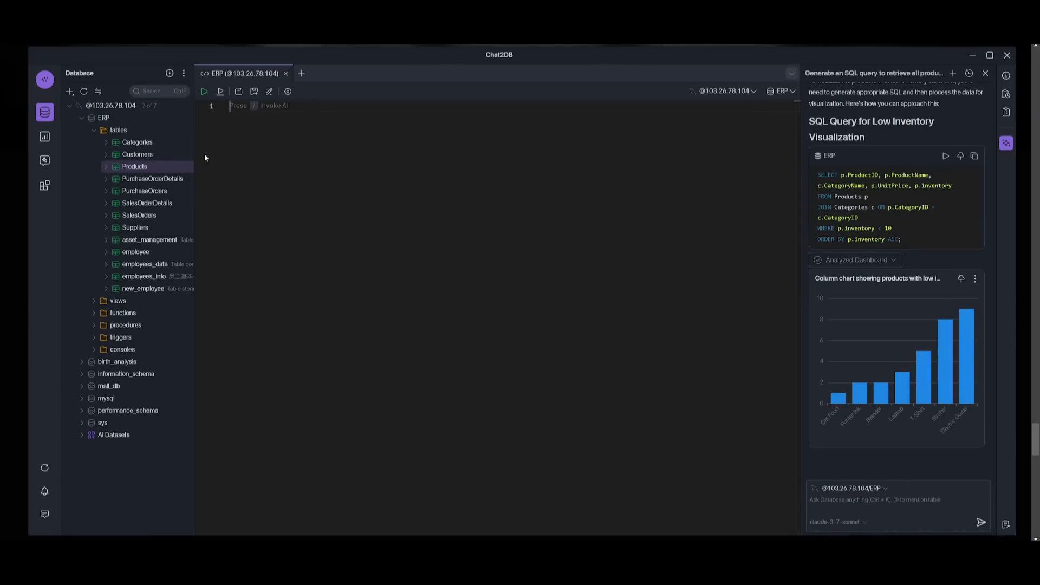
key("slash")
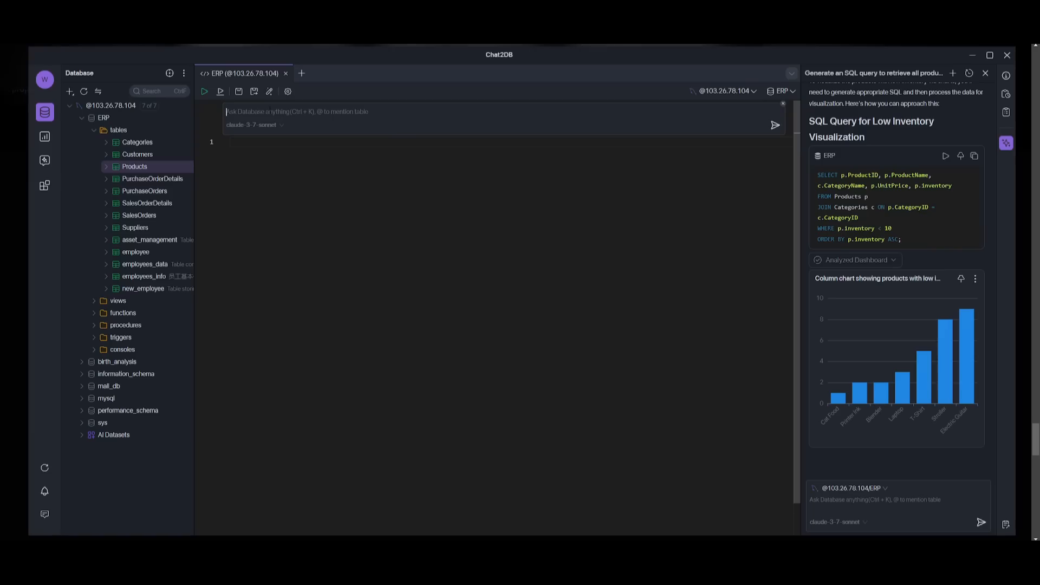
left_click(250, 115)
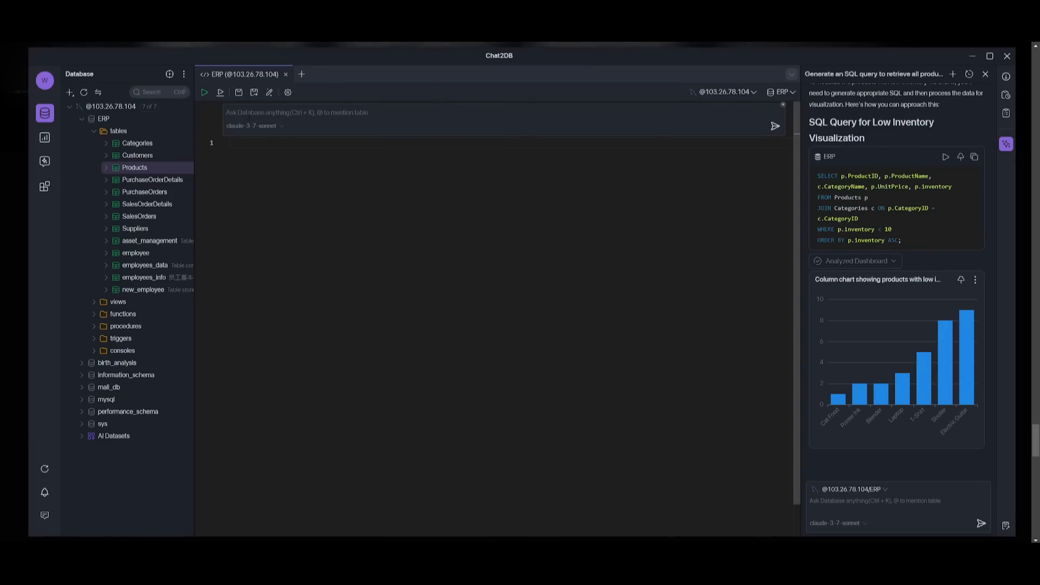
type("genera")
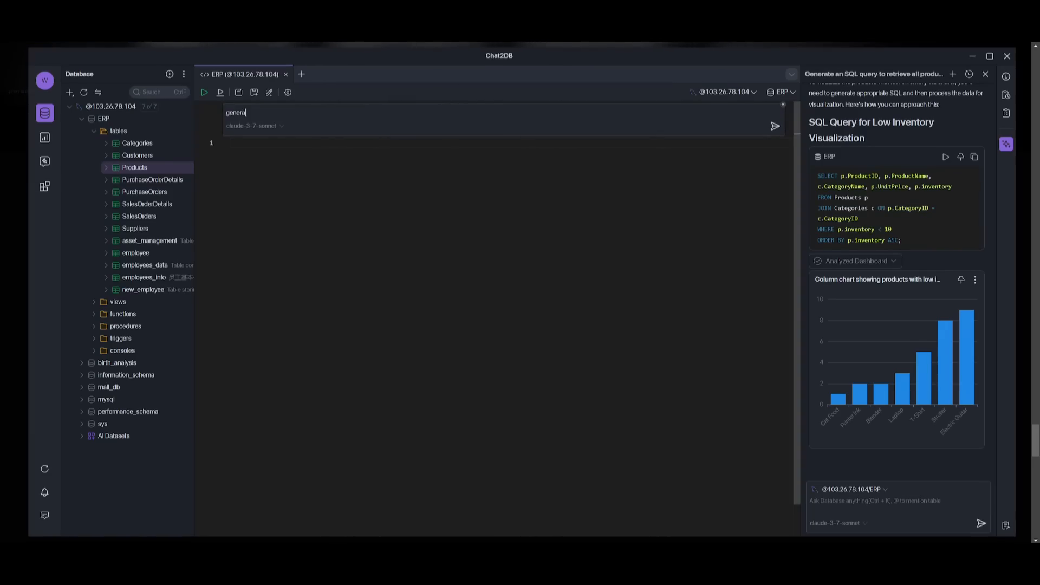
type("te sytax tree for different")
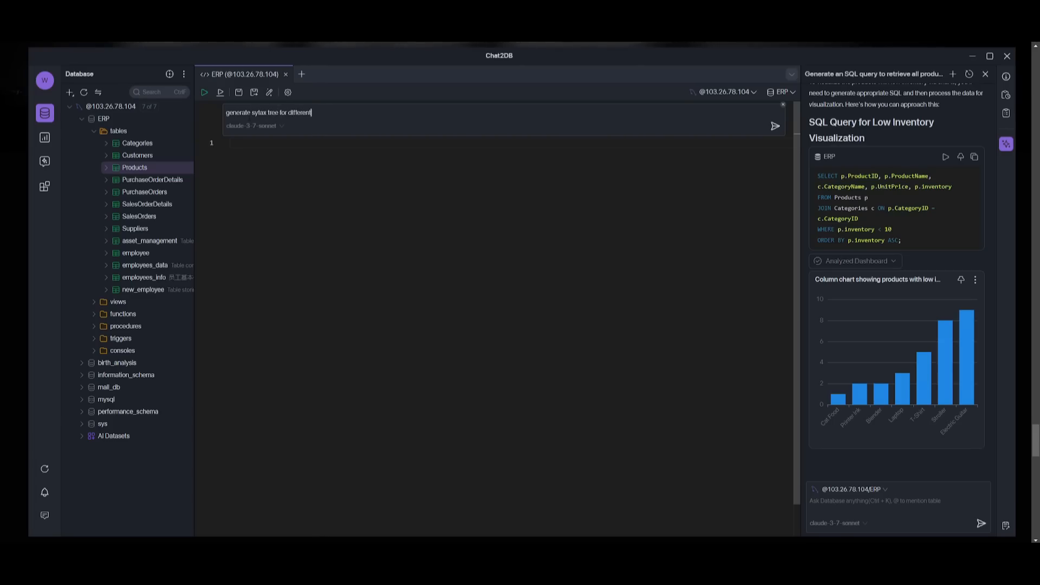
type(" data types")
key("Return")
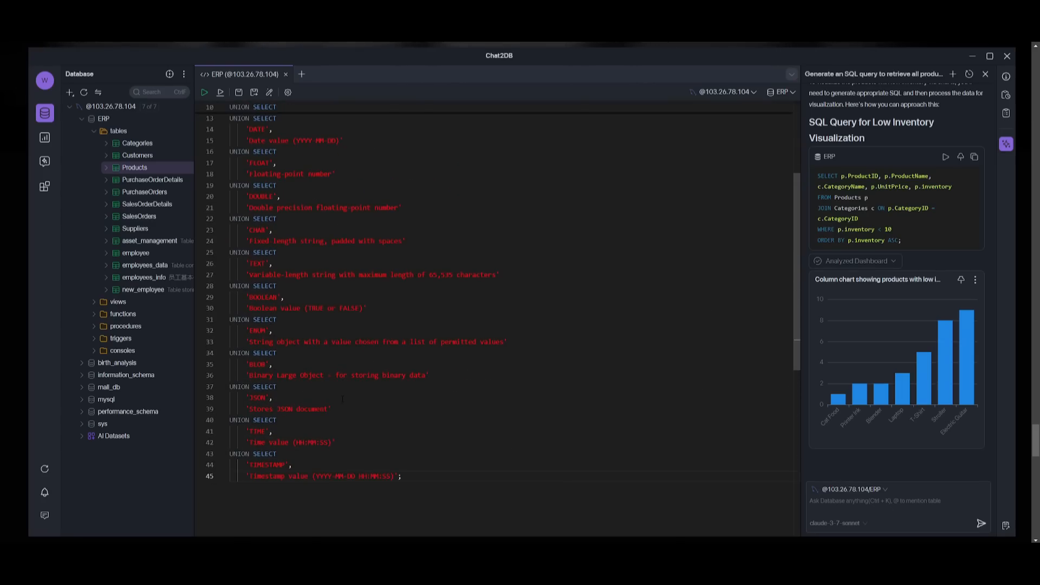
- Ask the console's inline AI to debug the generated data types query
scroll(504, 320, "up", 4)
type("debugg")
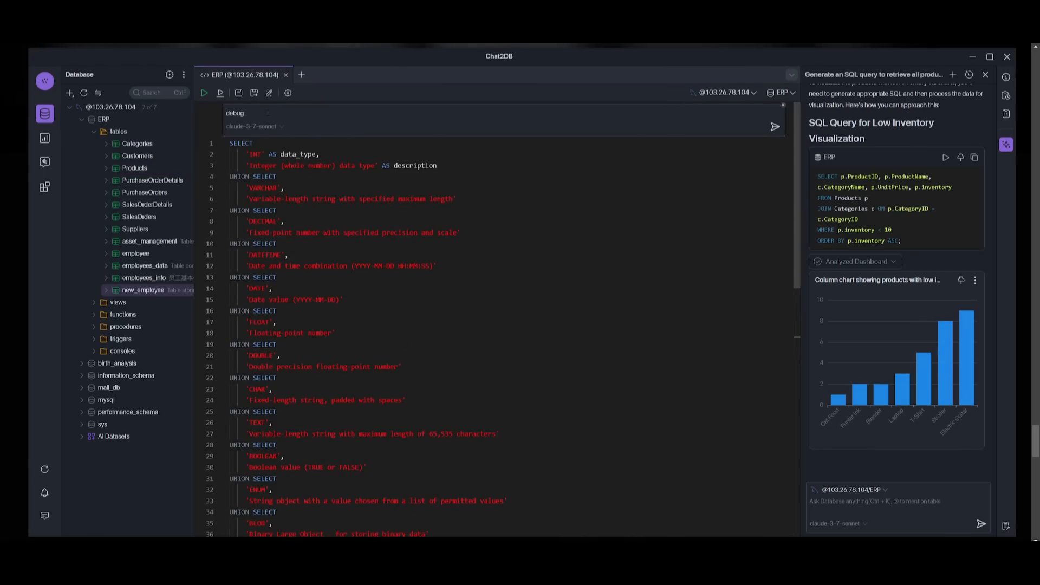
key("Return")
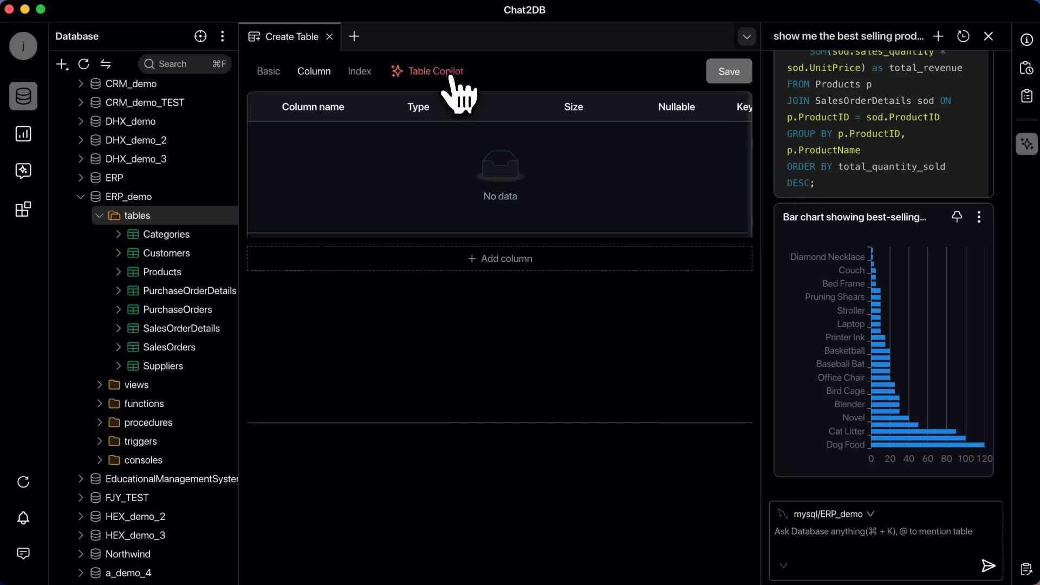
- Use Table Copilot to generate a "user feedback" table from the copied column names, and run the generated CREATE TABLE statement
left_click(449, 76)
type("user feedback")
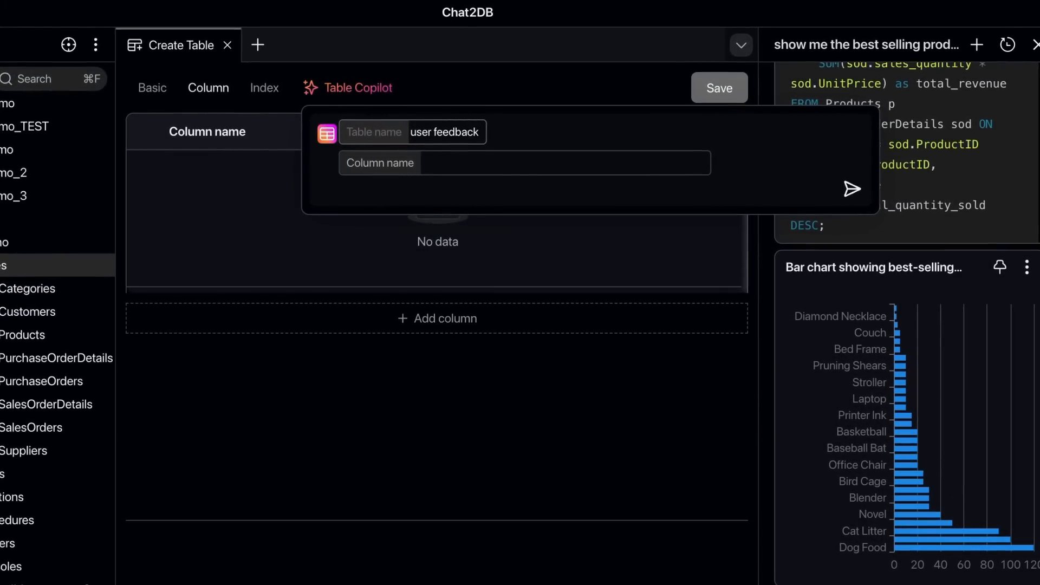
left_click(495, 160)
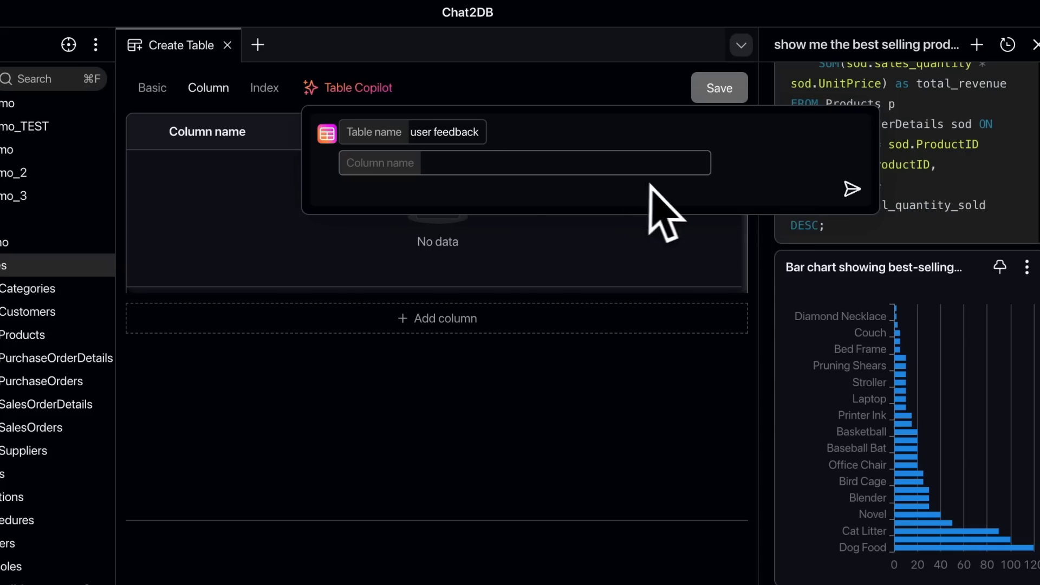
type("User Name, User Email, Feedback Date, Feedback Type, Product Version, Problem Description, Improvement Comments, Problem Frequency, Operating System/Device, Attempted Resolution, Satisfaction, Resolved or Not")
left_click(852, 235)
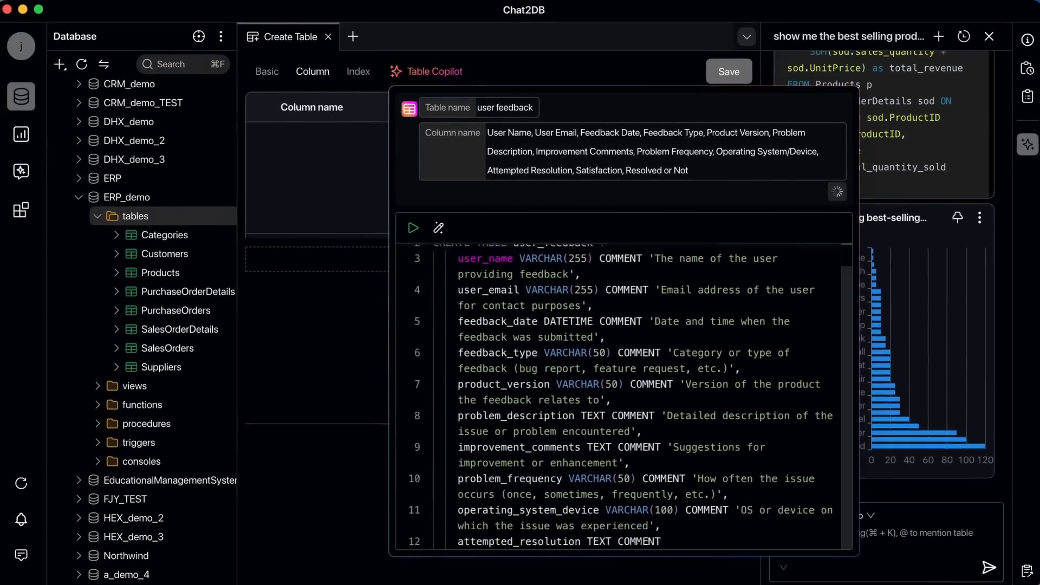
left_click(414, 228)
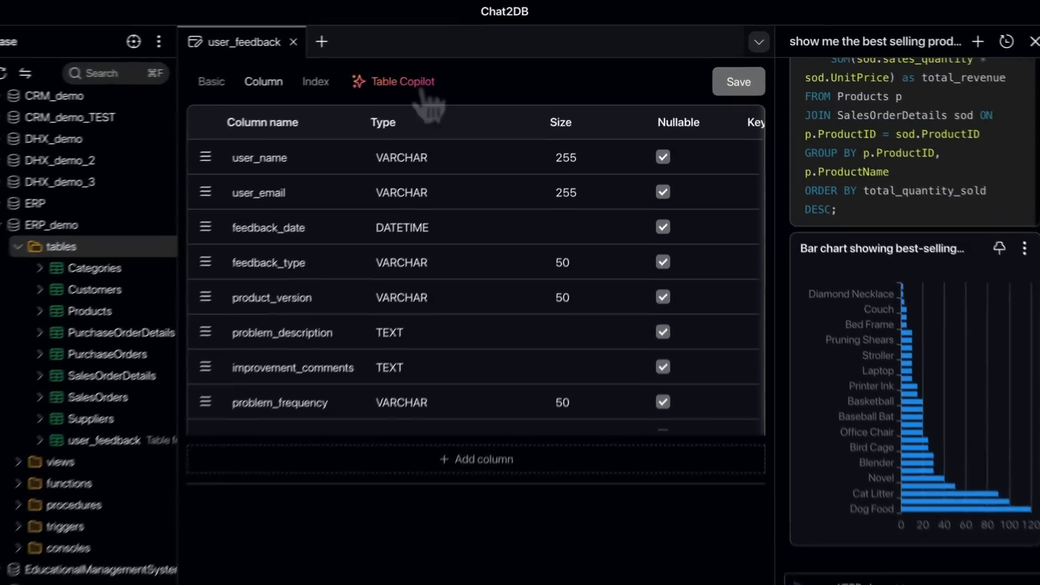
- Have Table Copilot "add a id column" to the user_feedback table and execute the generated ALTER TABLE statement
left_click(453, 81)
type("add a id column")
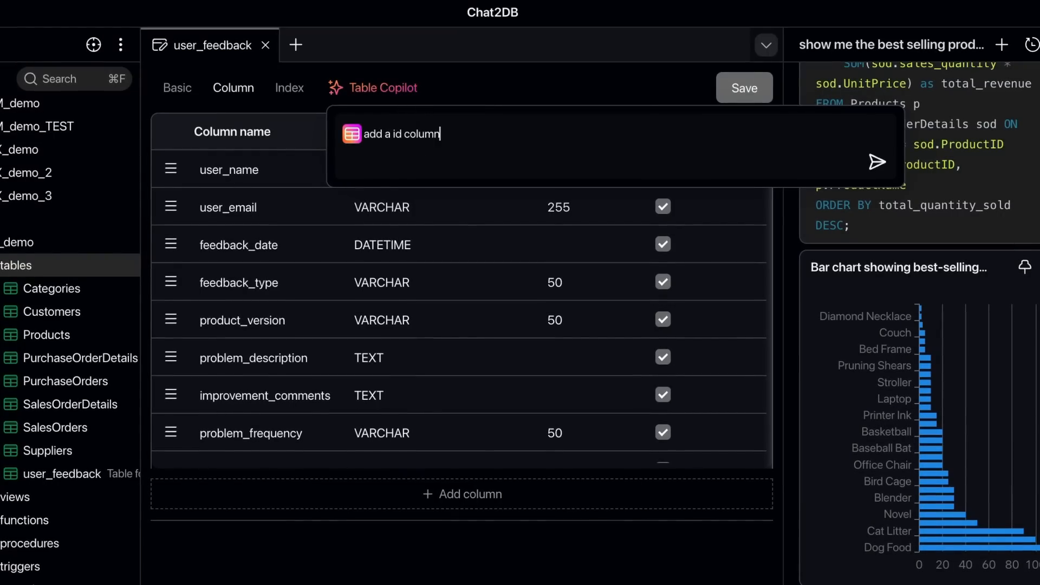
key("Return")
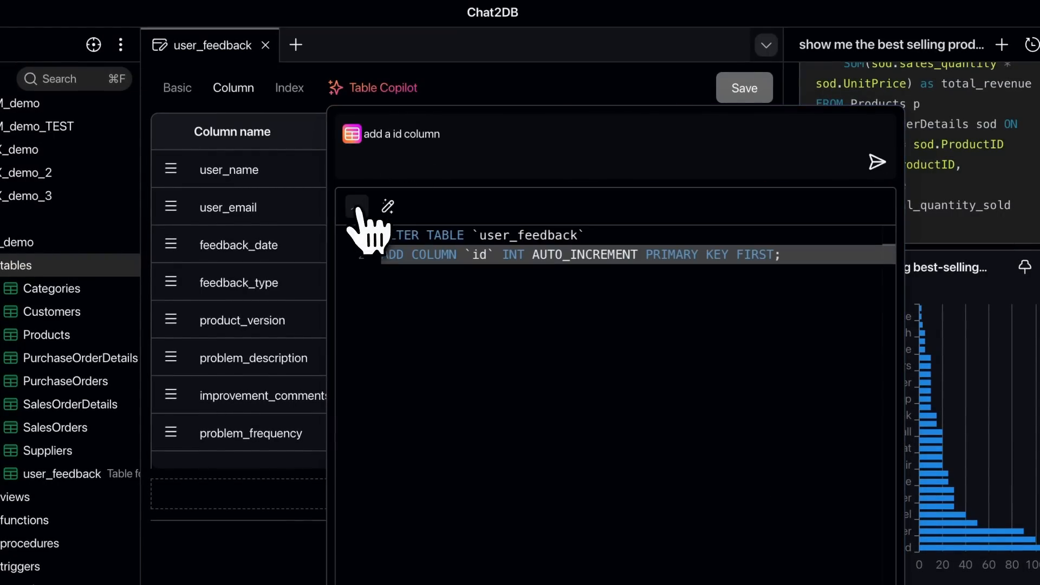
left_click(355, 207)
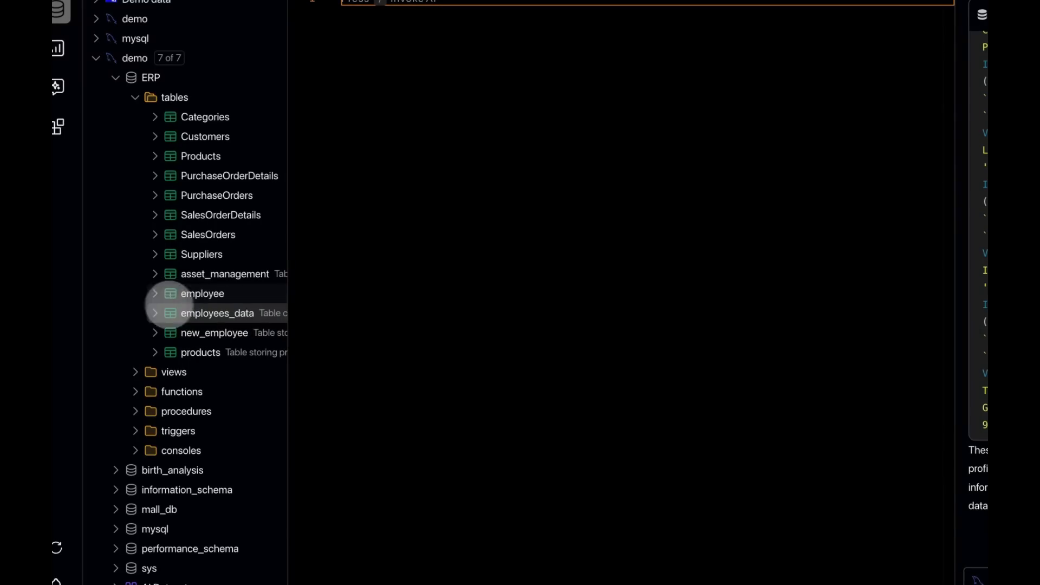
- Generate AI test data for the employees_data table, insert the resulting INSERT statements into the ERP console and execute them
right_click(177, 315)
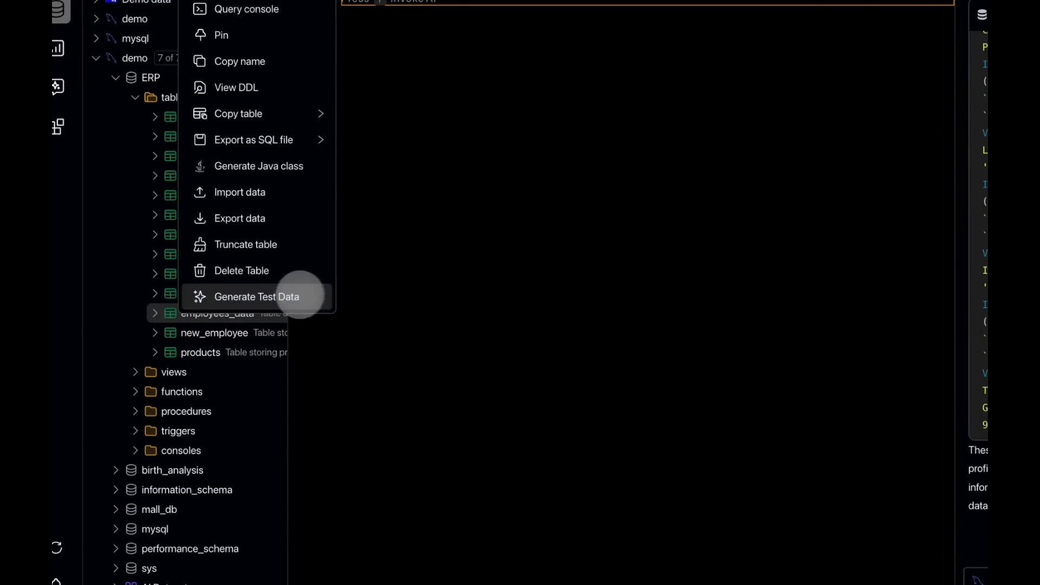
left_click(312, 296)
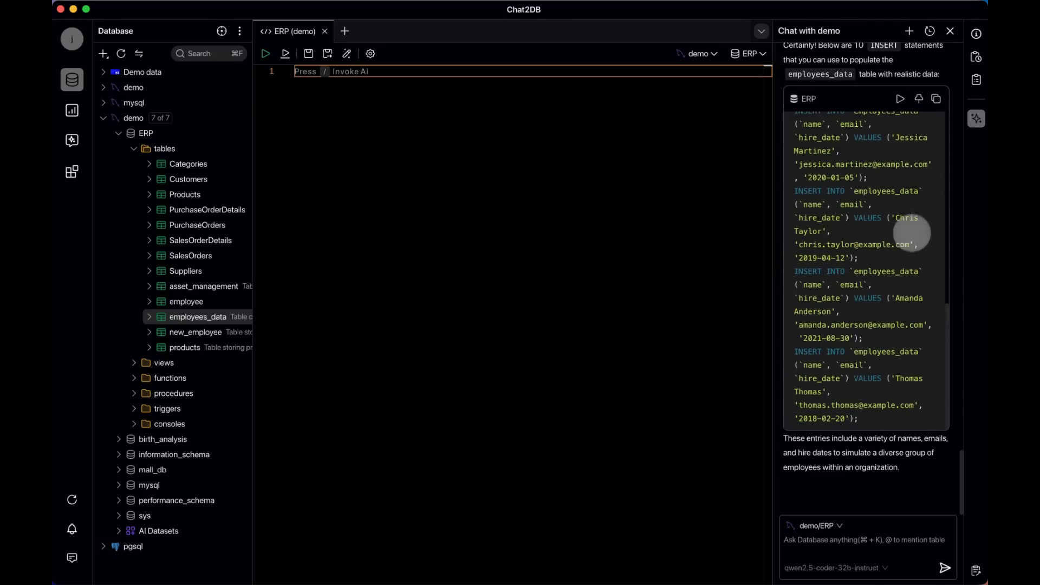
left_click(919, 99)
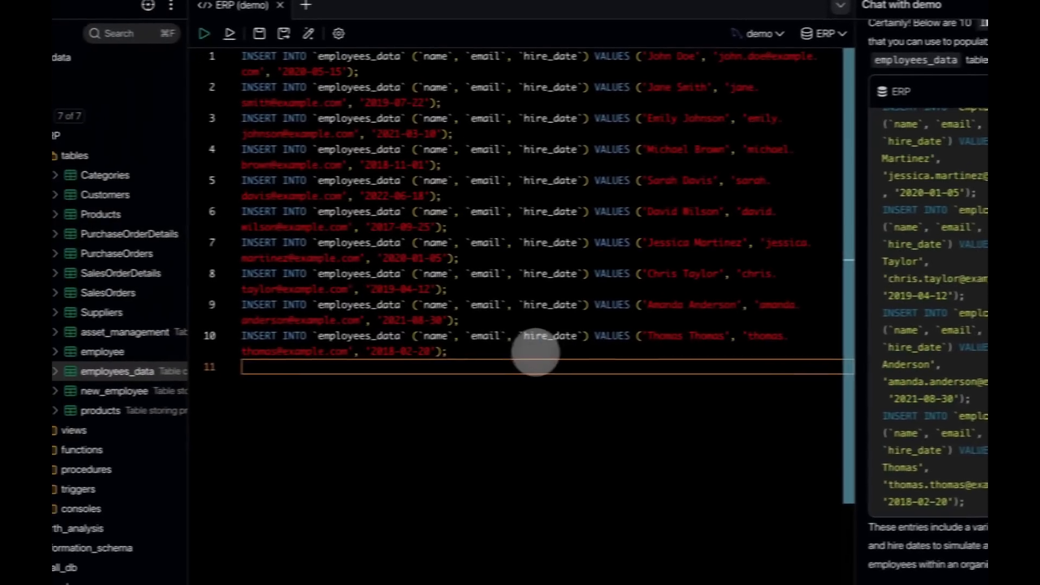
left_click(383, 357)
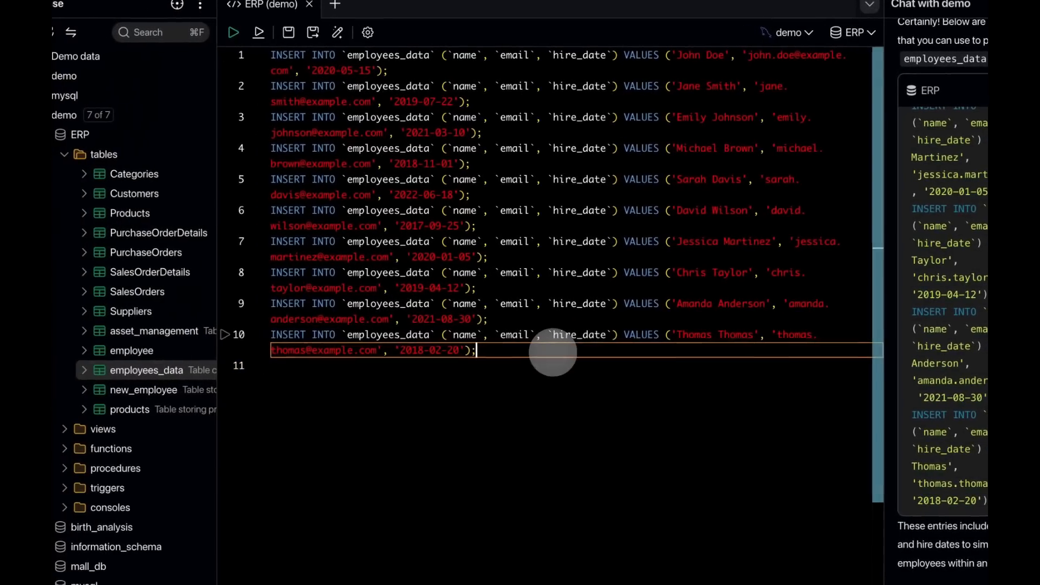
left_click(236, 32)
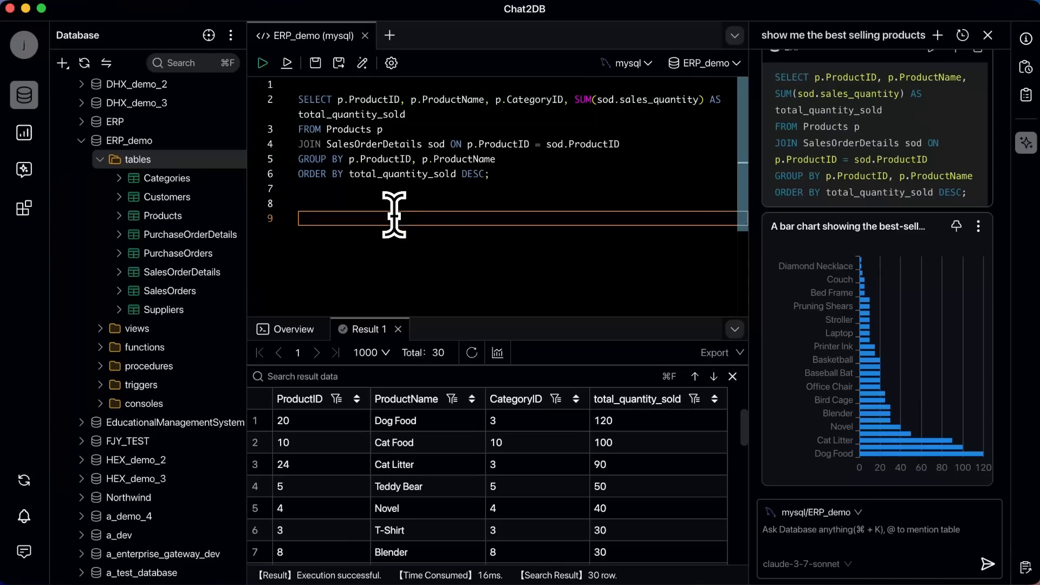
- Write a select * query from the Products table with alias p below the existing query, using the sel template
left_click(478, 222)
type("sel")
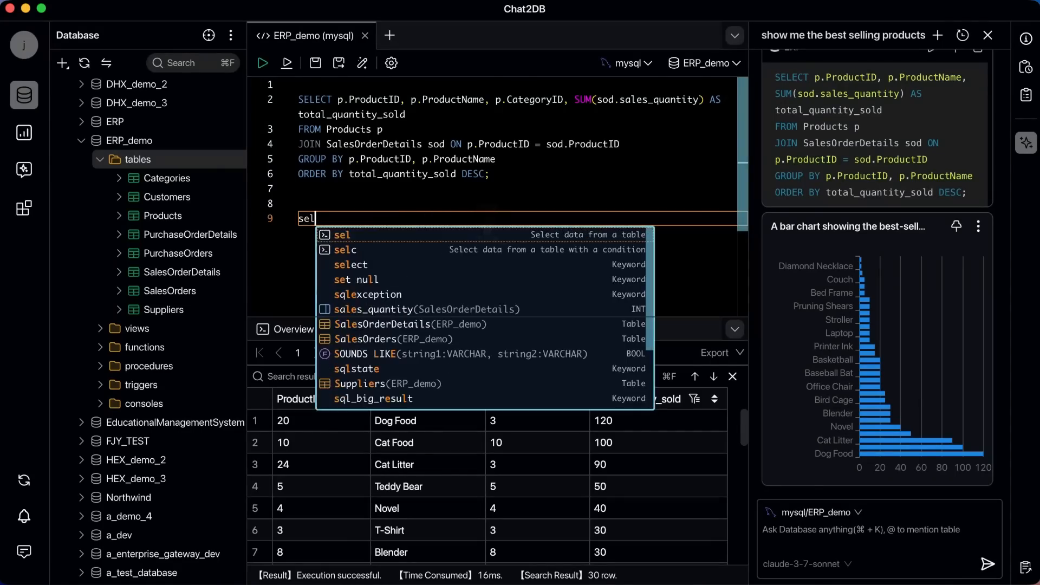
key("Return")
type("Products")
key("Return")
type("p")
key("Return")
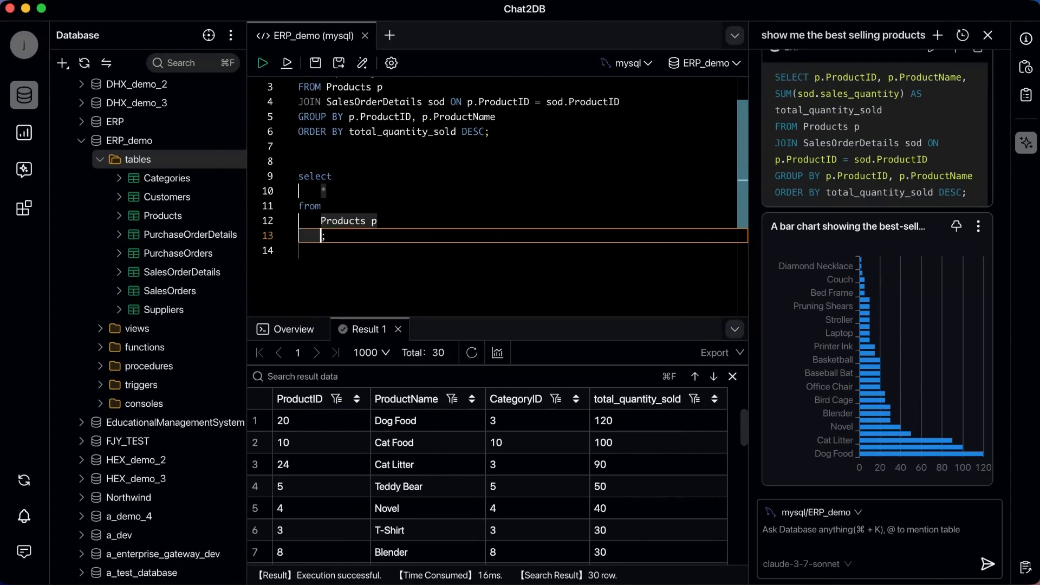
- Join SalesOrderDetails to the new query with alias od on p.ProductID = od.ProductID
type("join")
type(" sales")
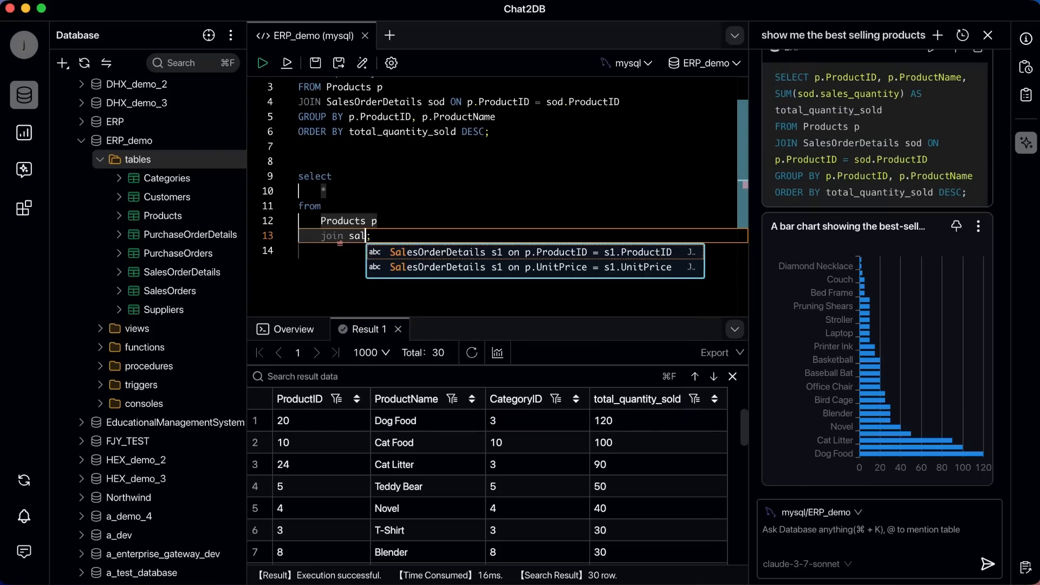
key("Return")
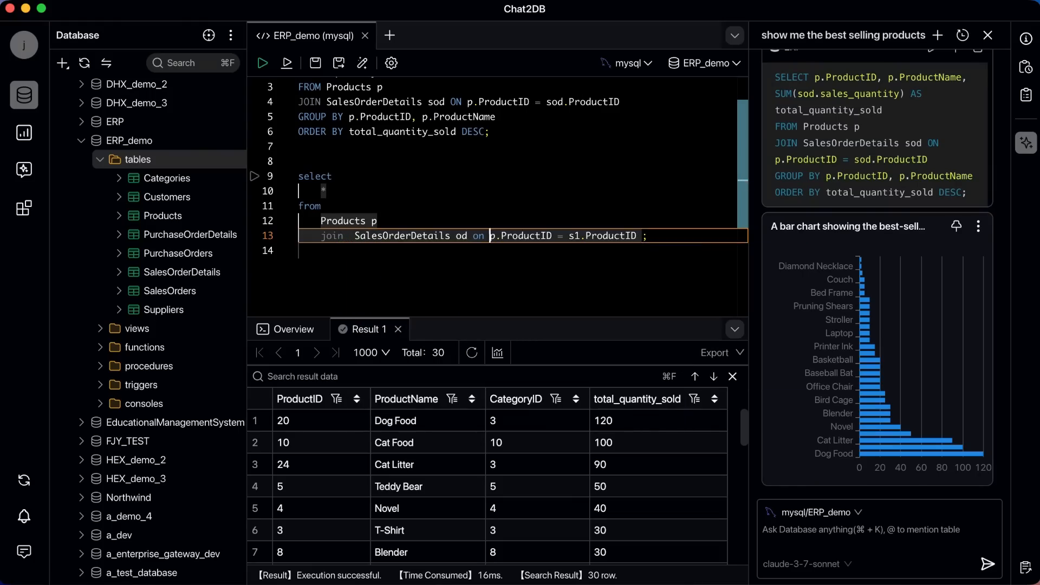
key("Right")
key("Right")
key("Right")
key("Right")
key("Right")
key("Right")
key("Right")
key("Right")
key("Right")
key("Right")
key("Right")
key("Right")
key("Right")
key("Right")
key("Right")
key("Right")
key("BackSpace")
key("BackSpace")
type("od")
key("Right")
key("Right")
key("Right")
key("Right")
key("Right")
- Add a second join to the SalesOrders table, matching its OrderID to od.OrderID
key("Return")
type("join sale")
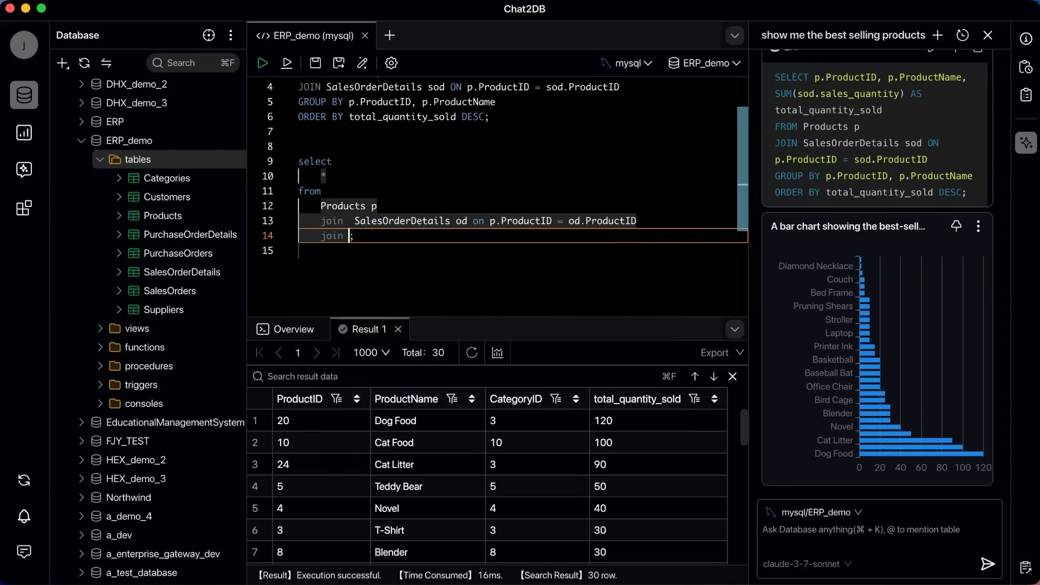
key("Down")
key("Return")
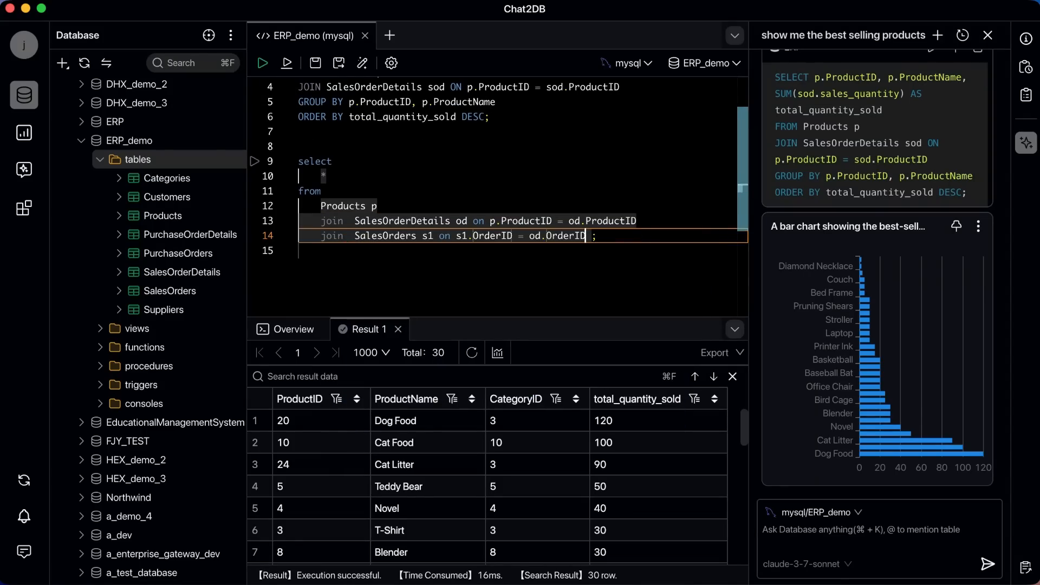
- Replace the asterisk in the new query's select list with a column reference beginning "p.pro"
key("Up")
key("Up")
key("Up")
key("Up")
key("BackSpace")
key("BackSpace")
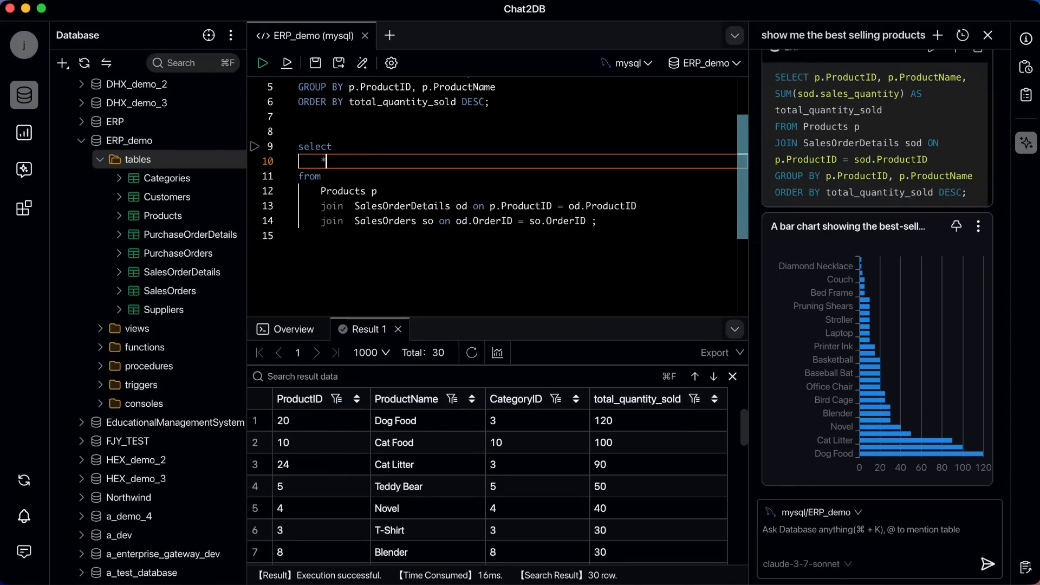
type("p.pro")
- Run the product sales query that orders by TotalRevenue DESC in the ERP console
left_click(292, 64)
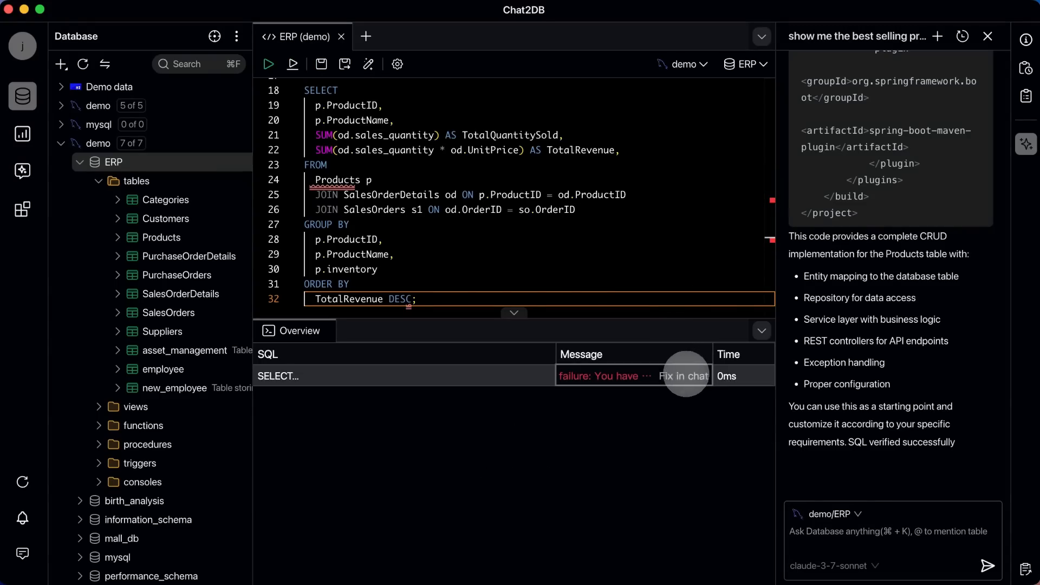
- Have the AI chat fix the failed product sales query, and run its corrected SQL in the ERP console
left_click(685, 375)
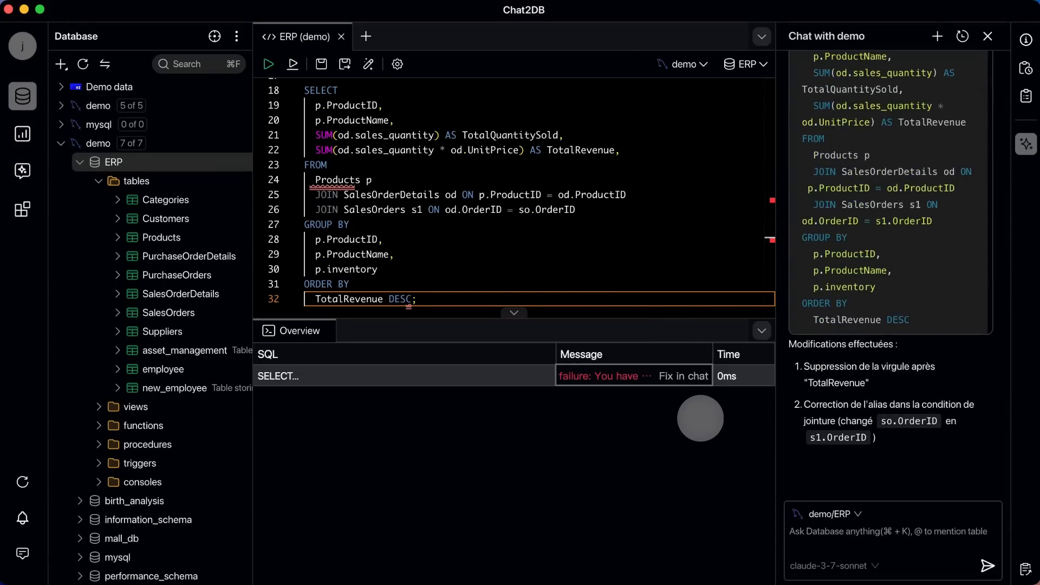
scroll(833, 295, "up", 3)
left_click(957, 115)
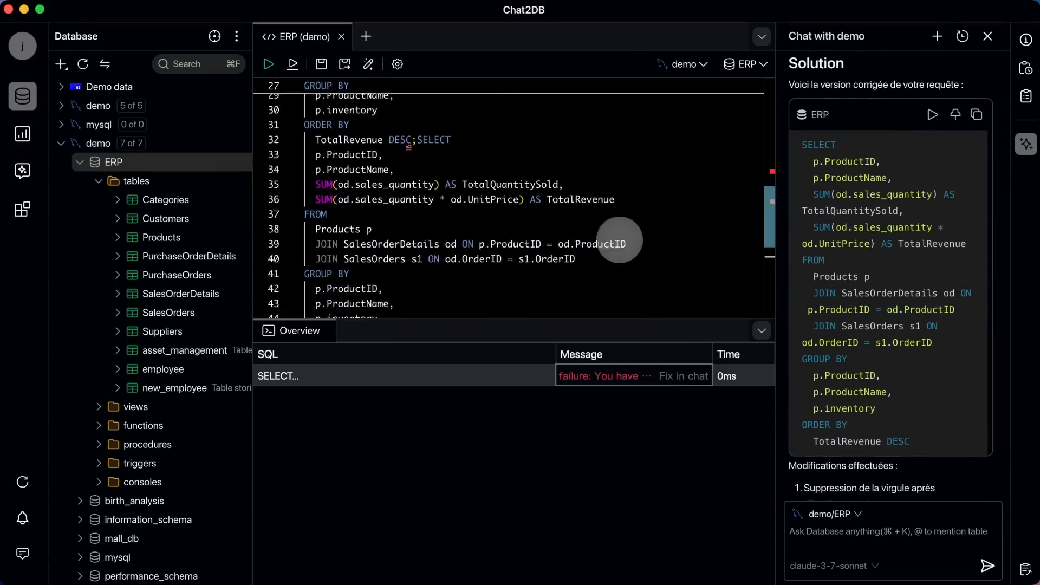
left_click(293, 64)
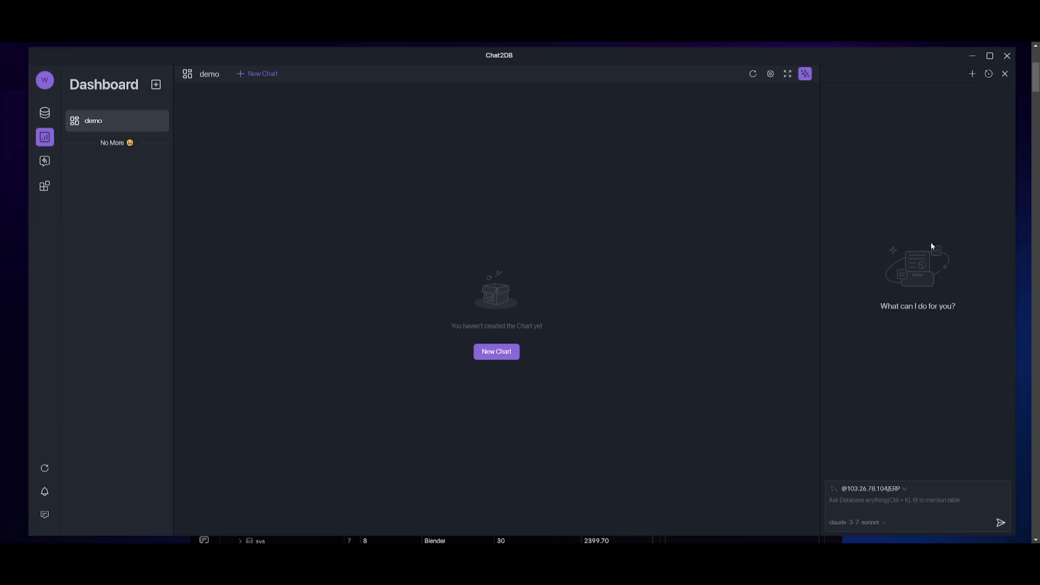
- Ask the demo dashboard's AI chat to "analyze the product salews"
left_click(1006, 74)
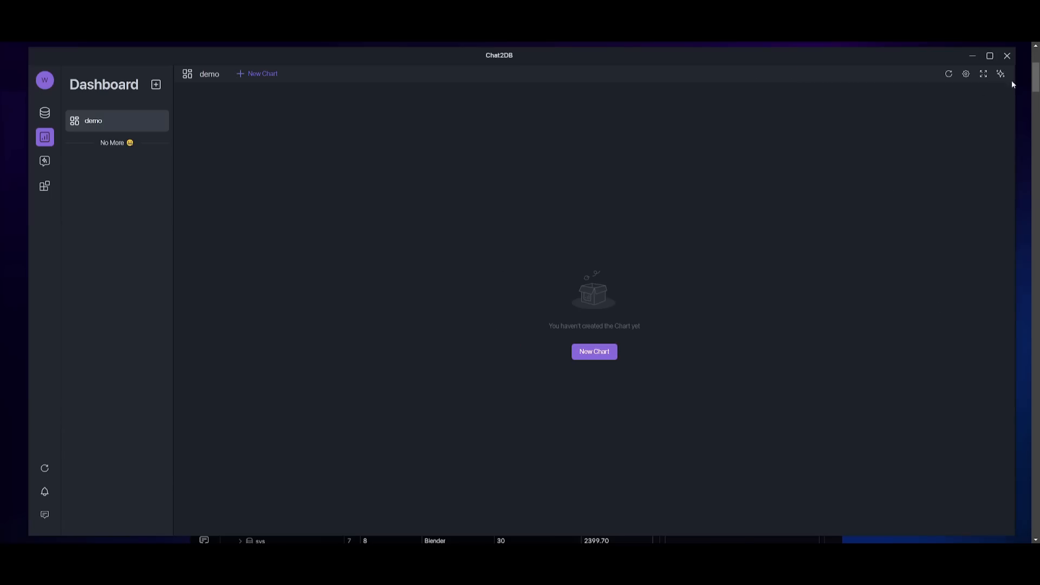
left_click(1001, 75)
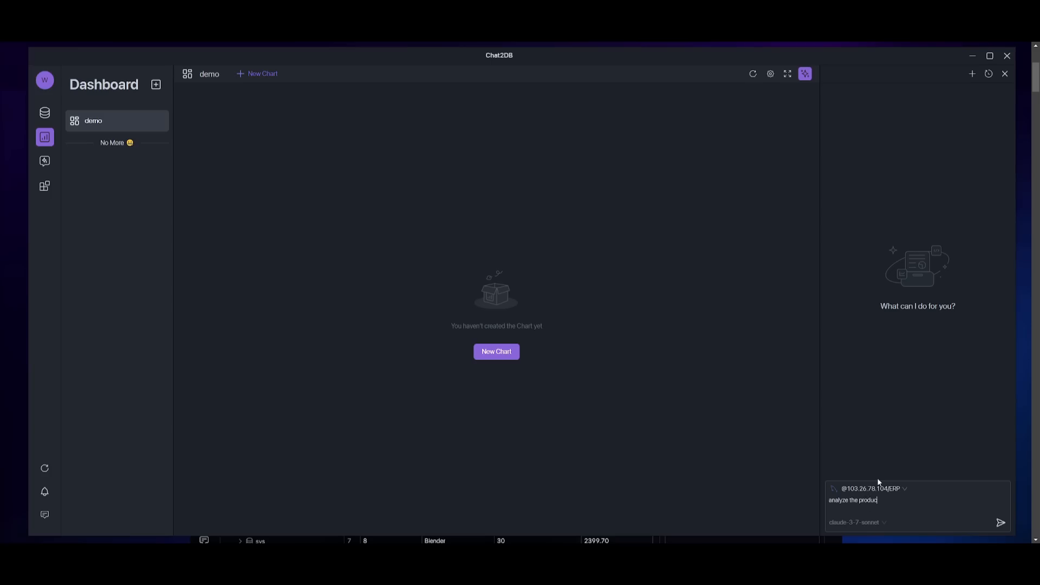
type("lews")
key("Return")
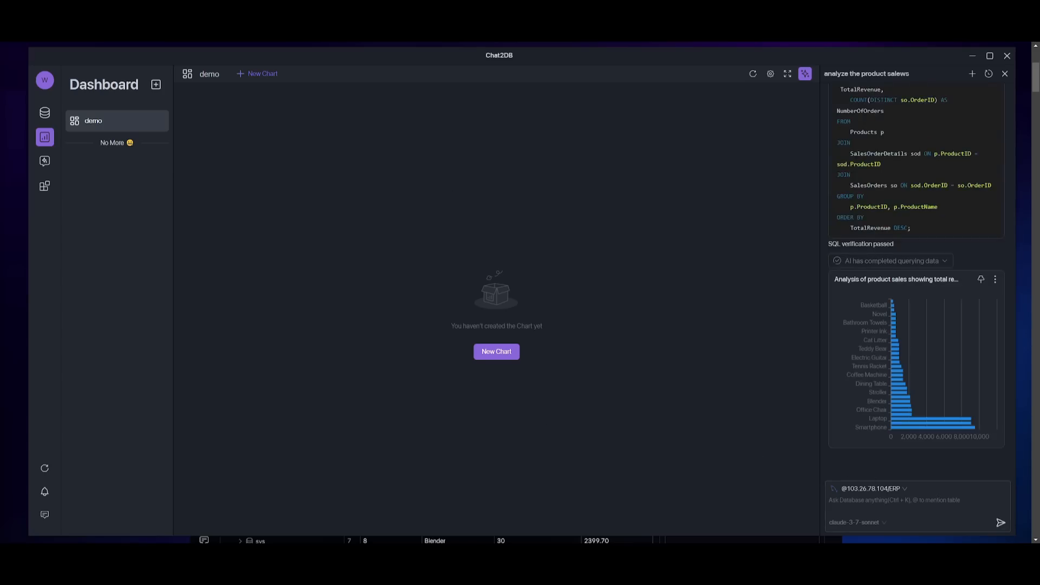
- Pin the generated product sales analysis chart to the demo dashboard
left_click(981, 280)
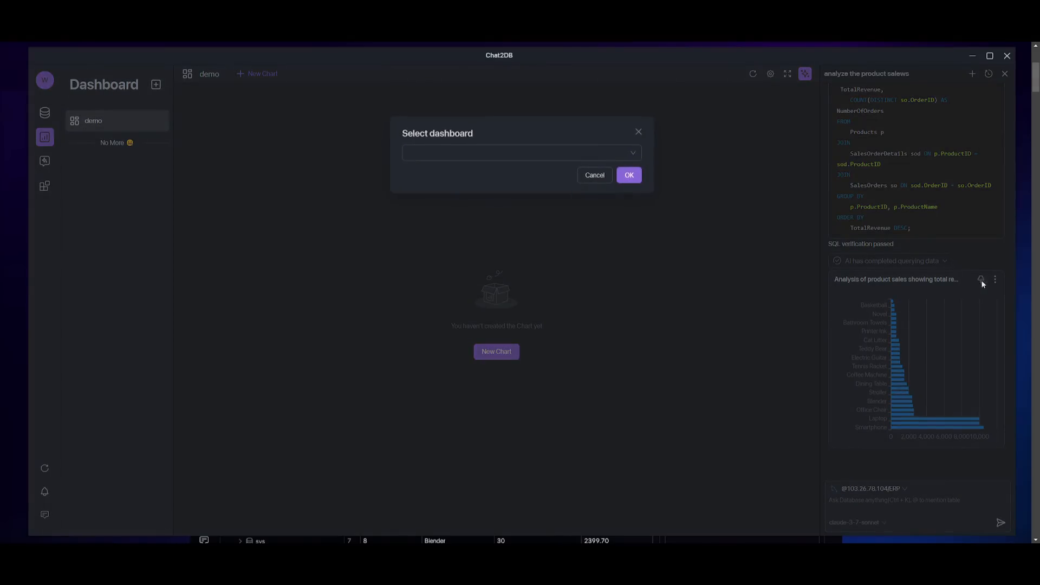
left_click(499, 154)
left_click(451, 172)
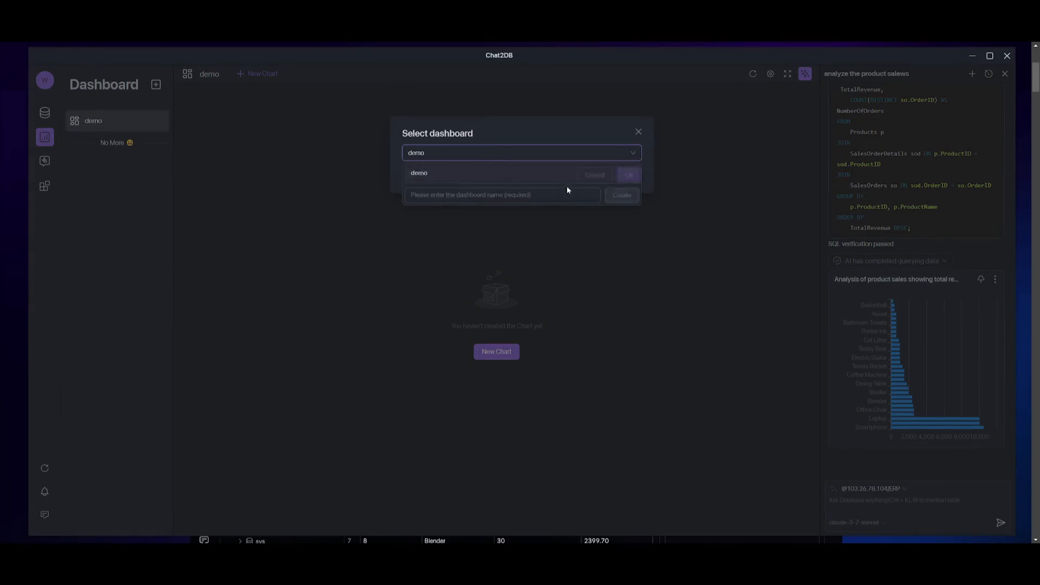
left_click(631, 178)
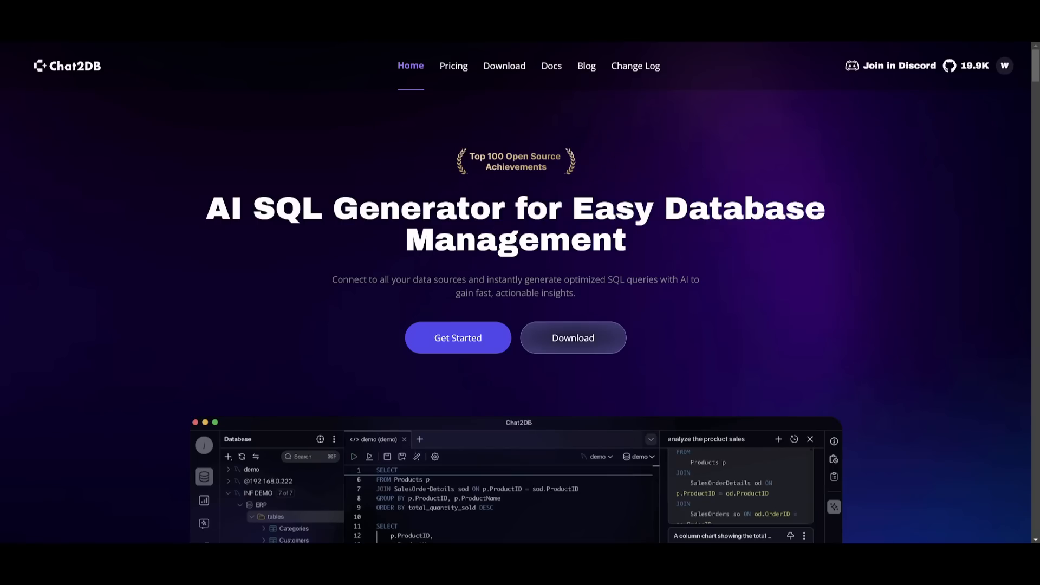
- Look through the Chat2DB website's homepage sections on SQL client, database management, migration and data analysis features
scroll(306, 197, "down", 5)
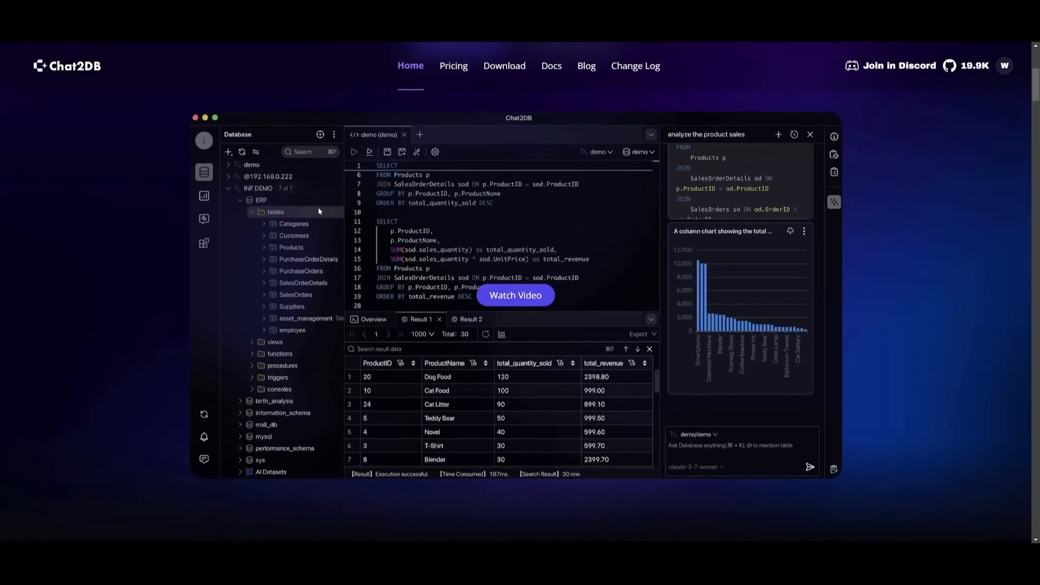
scroll(319, 211, "down", 7)
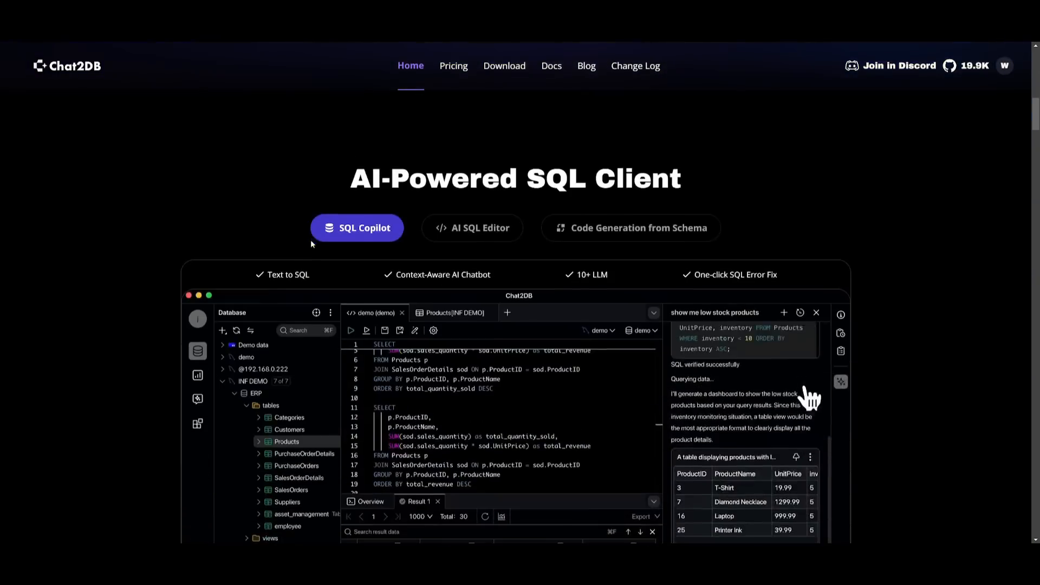
scroll(362, 285, "down", 6)
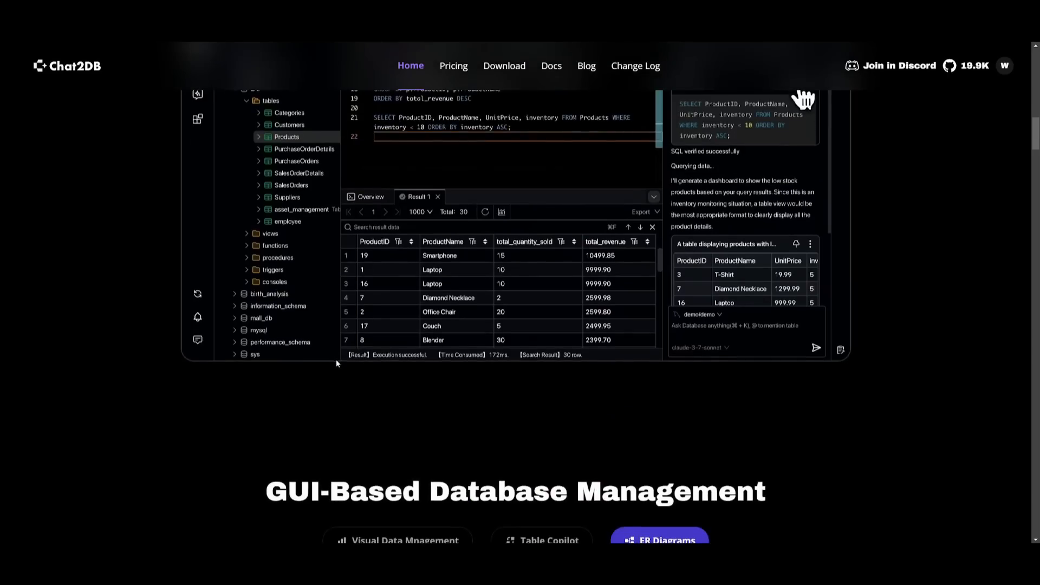
scroll(353, 297, "down", 6)
scroll(352, 330, "down", 7)
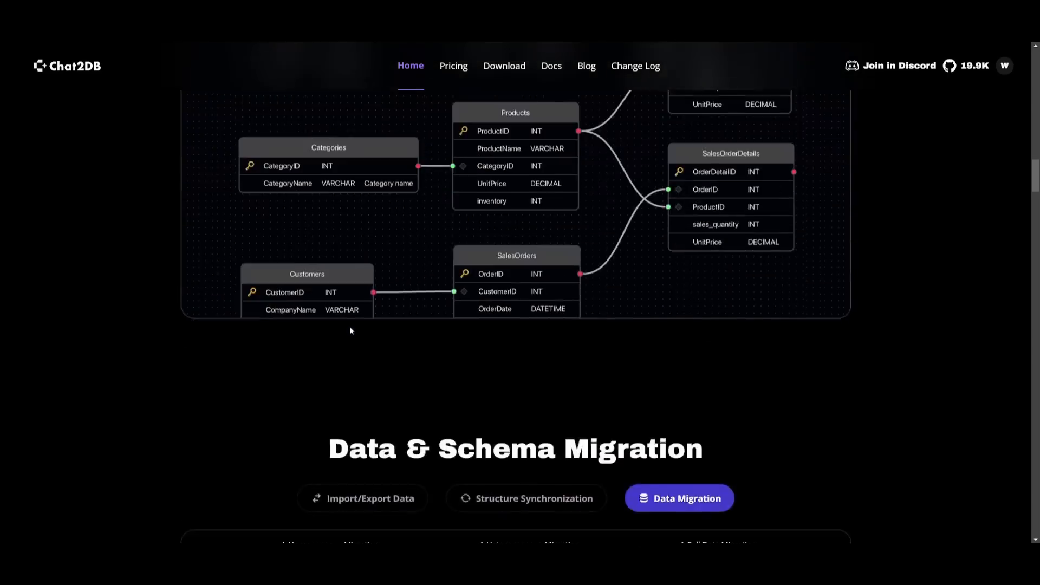
scroll(349, 330, "down", 13)
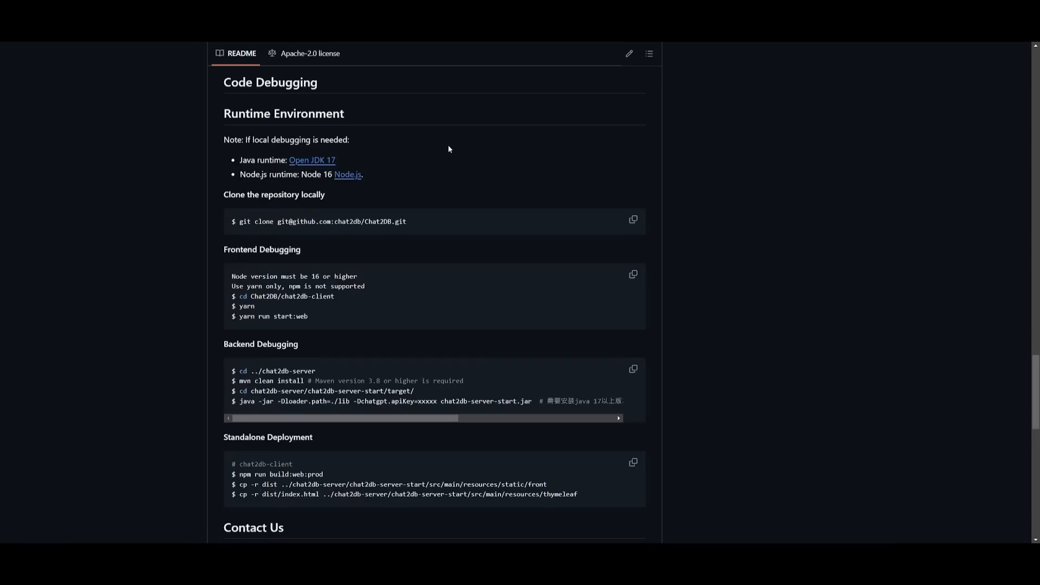
scroll(428, 216, "up", 20)
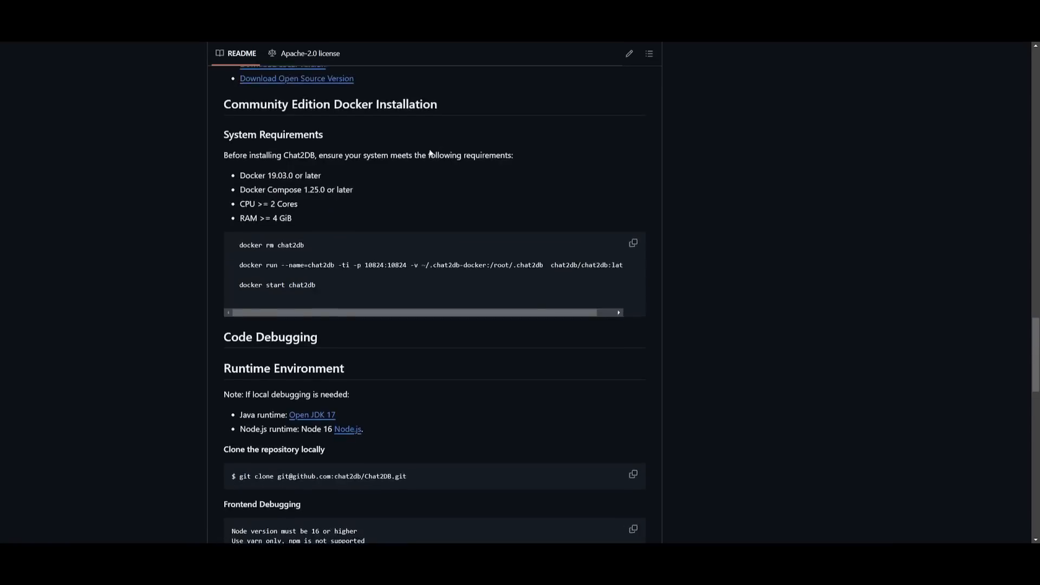
- Review the README and file list of the Chat2DB repository on GitHub
scroll(412, 326, "up", 7)
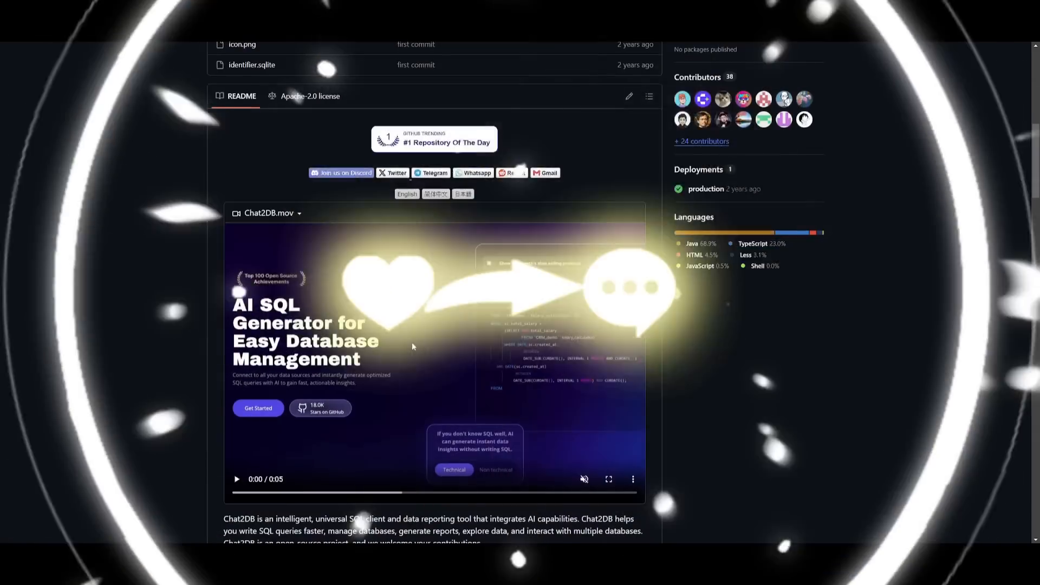
scroll(444, 258, "up", 14)
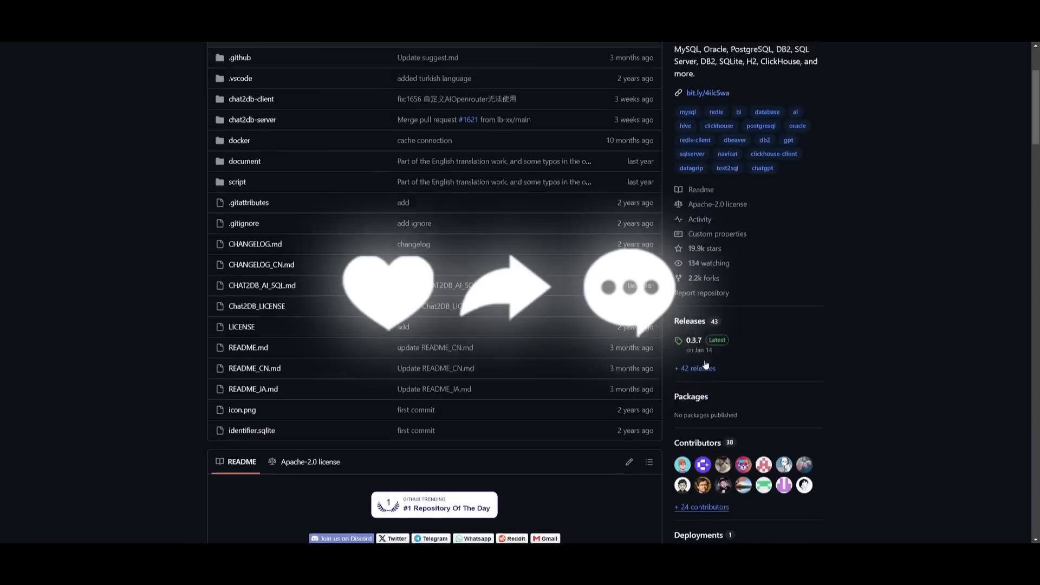
scroll(702, 235, "down", 10)
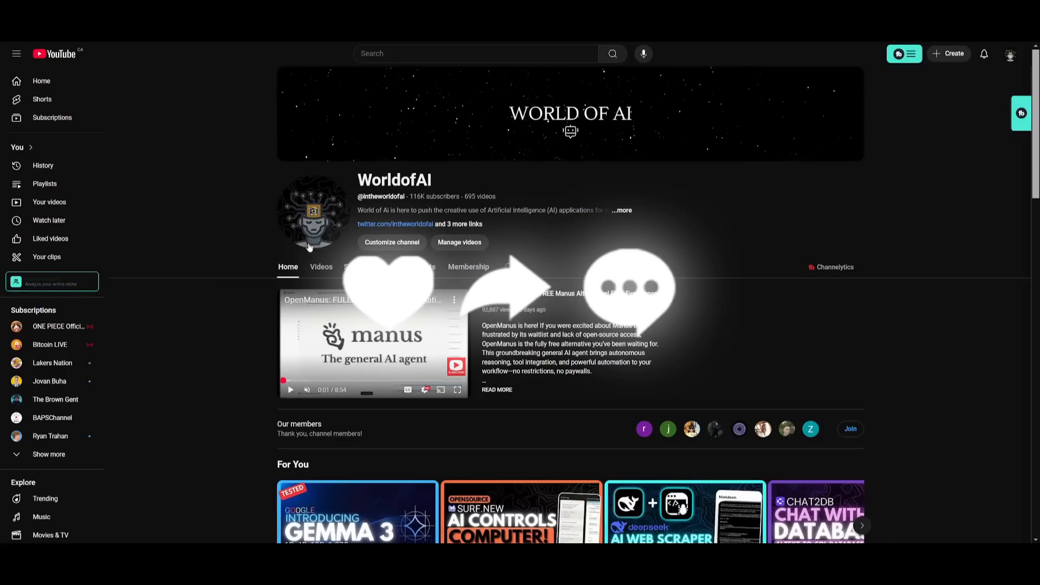
- Open the WorldofAI channel's video list on YouTube and browse its latest uploads
left_click(321, 267)
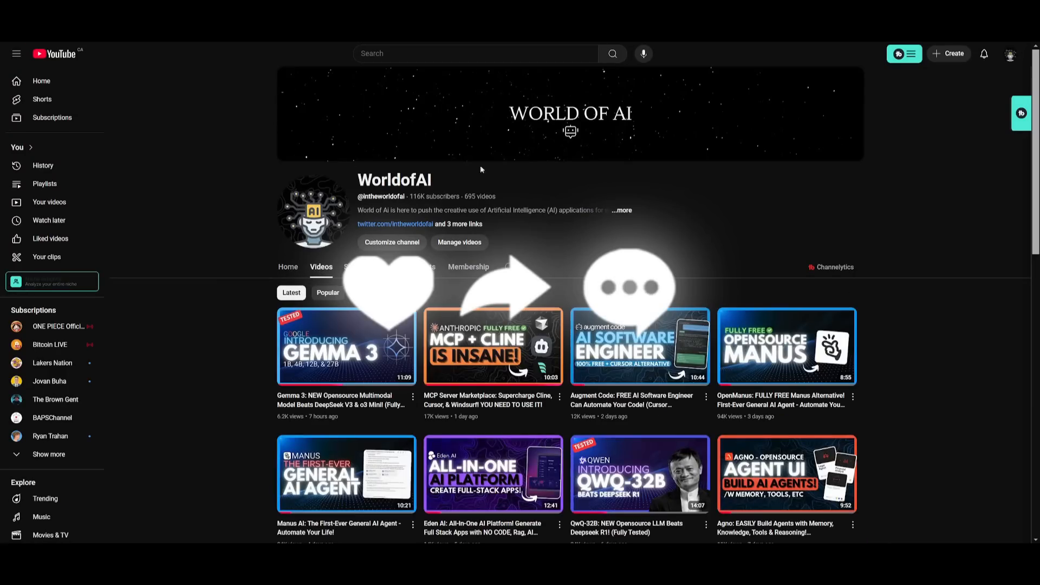
scroll(571, 267, "down", 3)
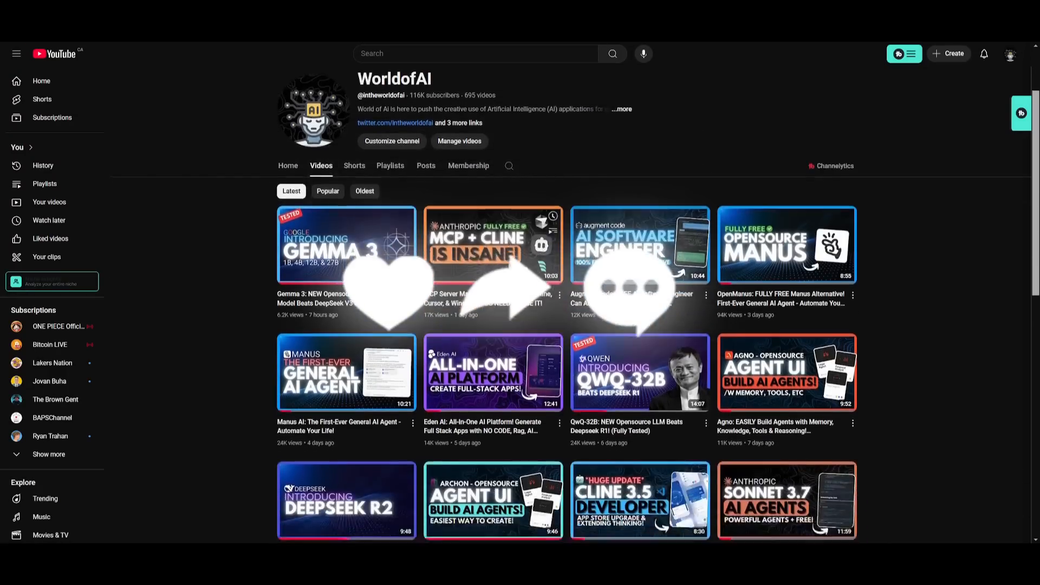
scroll(332, 353, "down", 6)
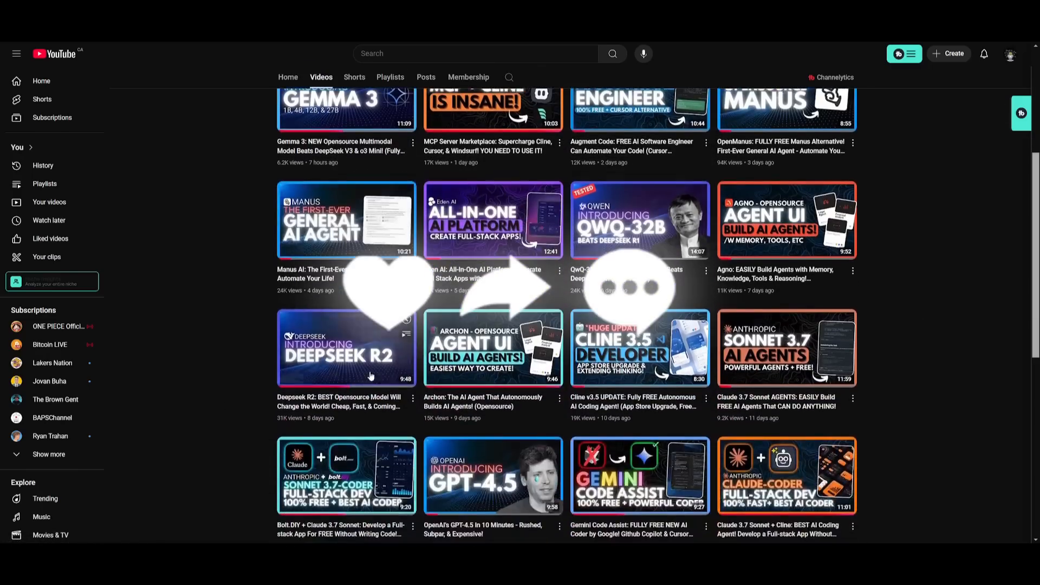
scroll(424, 347, "down", 10)
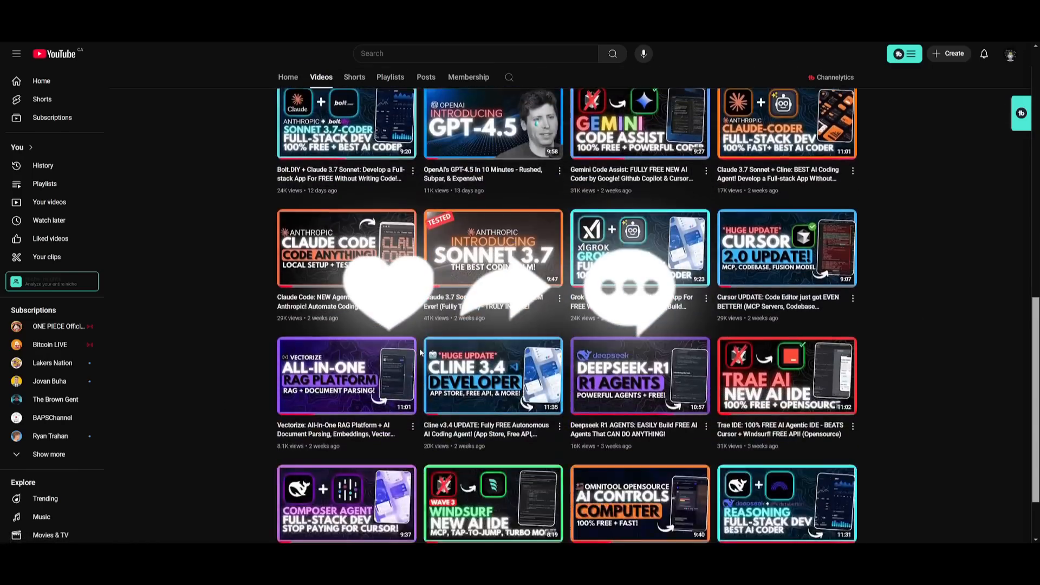
scroll(418, 355, "down", 6)
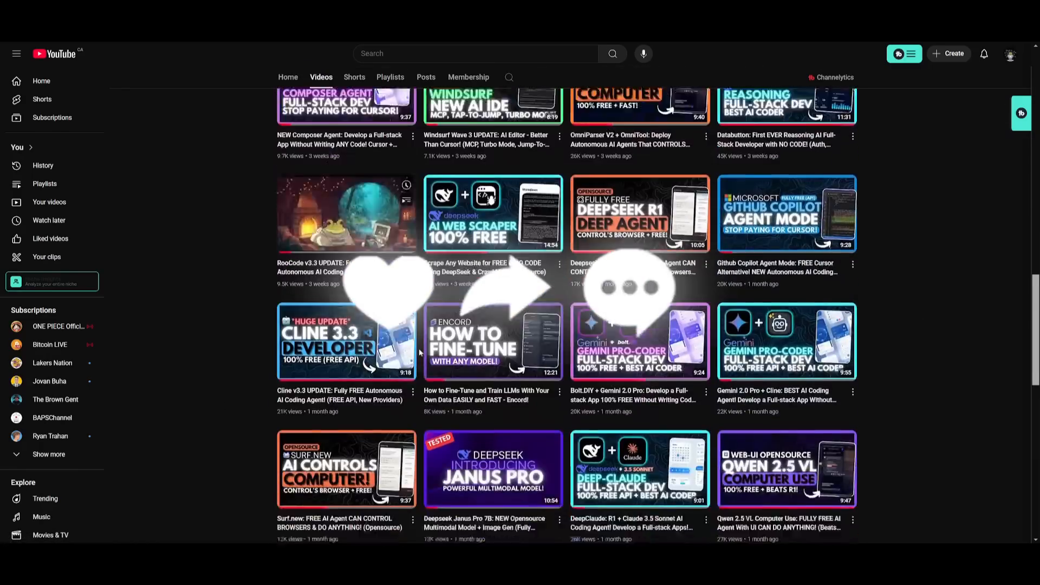